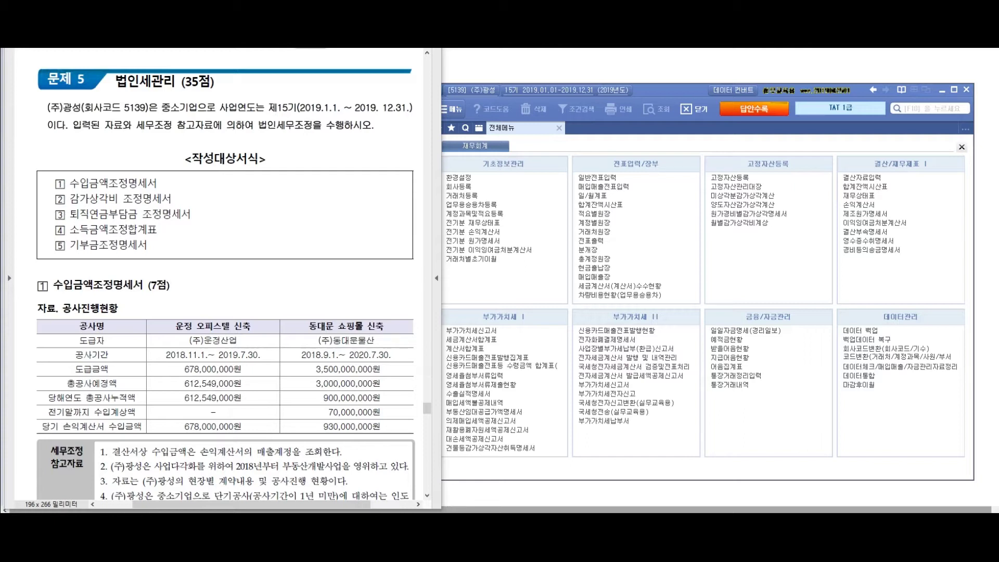
Step: Review the 수입금액조정명세서 problem and circle its 자료 and 세무조정 참고자료 labels
scroll(225, 274, "down", 5)
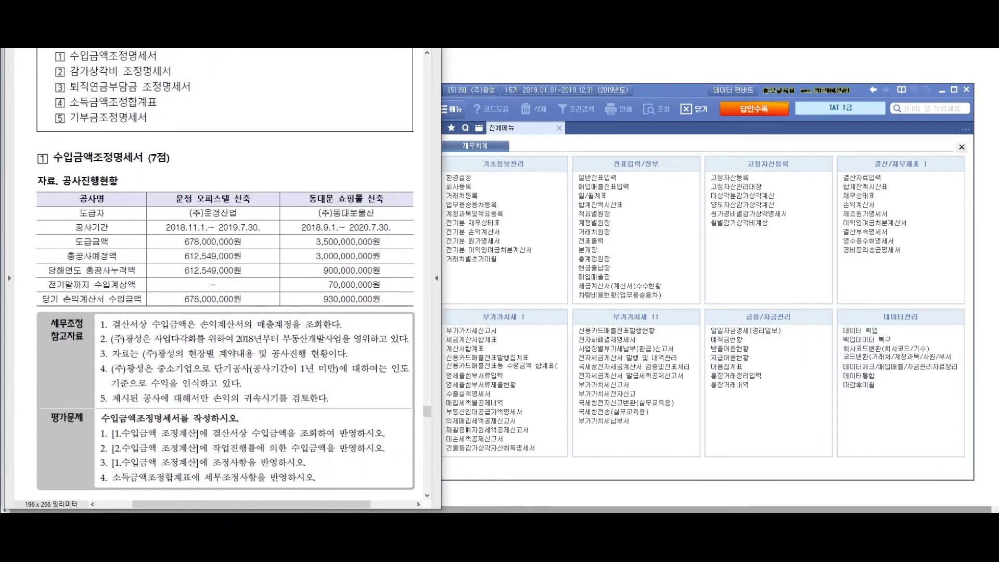
scroll(225, 274, "down", 1)
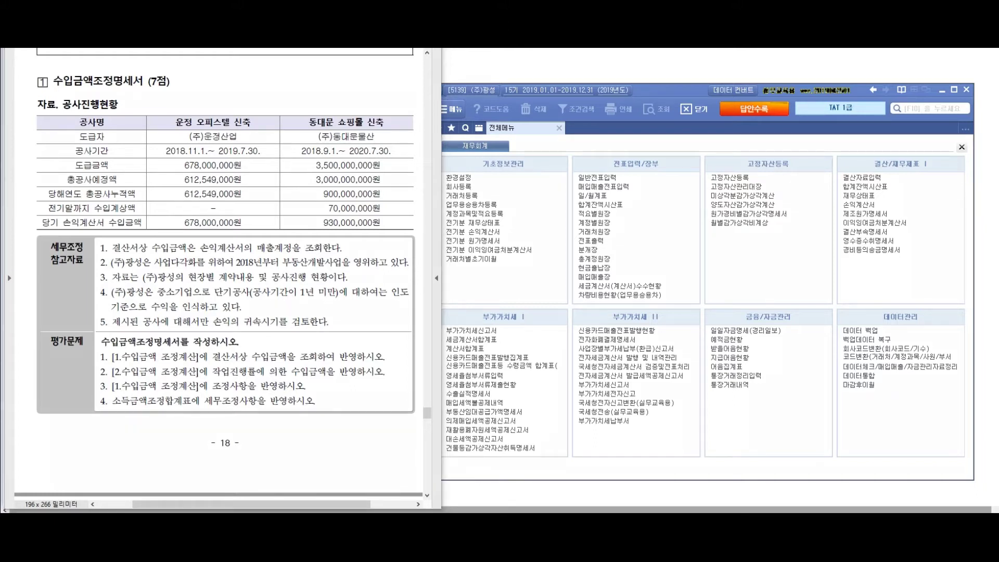
mouse_move(57, 76)
left_mouse_down()
mouse_move(44, 83)
mouse_move(78, 78)
mouse_move(37, 104)
left_mouse_up()
mouse_move(73, 225)
left_mouse_down()
mouse_move(62, 286)
mouse_move(37, 249)
mouse_move(78, 223)
left_mouse_up()
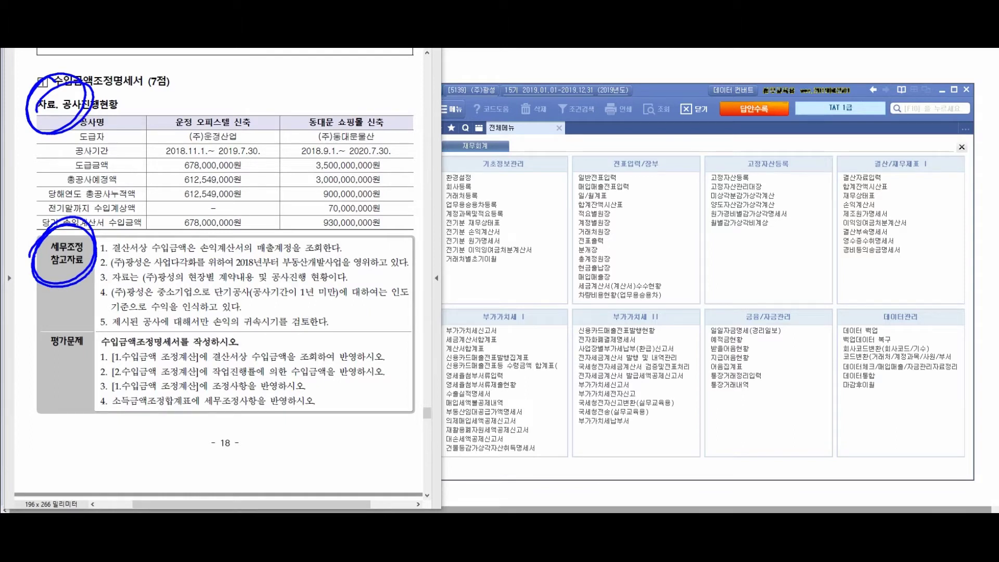
Step: Circle 매출계정 in reference item 1, link it with a line and handwrite an I/S note about the sales accounts
mouse_move(274, 230)
left_mouse_down()
mouse_move(275, 260)
mouse_move(297, 230)
mouse_move(255, 228)
mouse_move(361, 134)
mouse_move(356, 146)
left_mouse_up()
left_click_drag(386, 93, 415, 85)
left_click_drag(402, 89, 397, 112)
mouse_move(388, 114)
left_mouse_down()
mouse_move(414, 109)
mouse_move(402, 143)
left_mouse_up()
left_click_drag(447, 95, 432, 118)
mouse_move(479, 76)
left_mouse_down()
mouse_move(472, 120)
mouse_move(496, 100)
left_mouse_up()
mouse_move(497, 94)
left_mouse_down()
mouse_move(492, 112)
mouse_move(519, 97)
left_mouse_up()
mouse_move(522, 78)
left_mouse_down()
mouse_move(531, 120)
mouse_move(546, 101)
left_mouse_up()
left_click_drag(544, 93, 562, 123)
left_click_drag(580, 79, 577, 107)
left_click_drag(589, 89, 609, 109)
left_click_drag(618, 76, 611, 137)
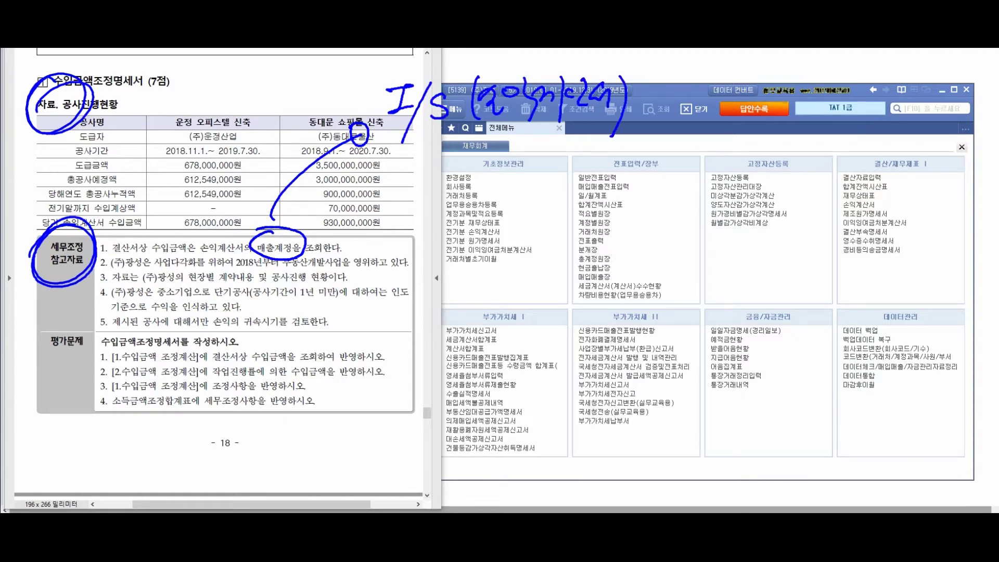
mouse_move(657, 86)
left_mouse_down()
mouse_move(659, 106)
mouse_move(675, 104)
left_mouse_up()
left_click_drag(680, 83, 682, 125)
mouse_move(687, 79)
left_mouse_down()
mouse_move(689, 134)
mouse_move(706, 94)
left_mouse_up()
mouse_move(694, 99)
left_mouse_down()
mouse_move(704, 117)
mouse_move(725, 102)
left_mouse_up()
mouse_move(731, 77)
left_mouse_down()
mouse_move(733, 138)
mouse_move(744, 110)
left_mouse_up()
left_click_drag(738, 88, 777, 113)
Step: Handwrite a note relating 수입금액 to the 업태/종목 on the business registration
mouse_move(426, 168)
left_mouse_down()
mouse_move(447, 156)
mouse_move(463, 170)
left_mouse_up()
mouse_move(456, 172)
left_mouse_down()
mouse_move(453, 208)
mouse_move(464, 184)
left_mouse_up()
left_click_drag(469, 162, 478, 198)
left_click_drag(477, 159, 511, 187)
mouse_move(513, 167)
left_mouse_down()
mouse_move(512, 188)
mouse_move(527, 166)
left_mouse_up()
left_click_drag(531, 173, 538, 172)
left_click_drag(539, 161, 541, 190)
left_click_drag(532, 196, 543, 208)
left_click_drag(554, 162, 555, 168)
left_click_drag(556, 181, 558, 188)
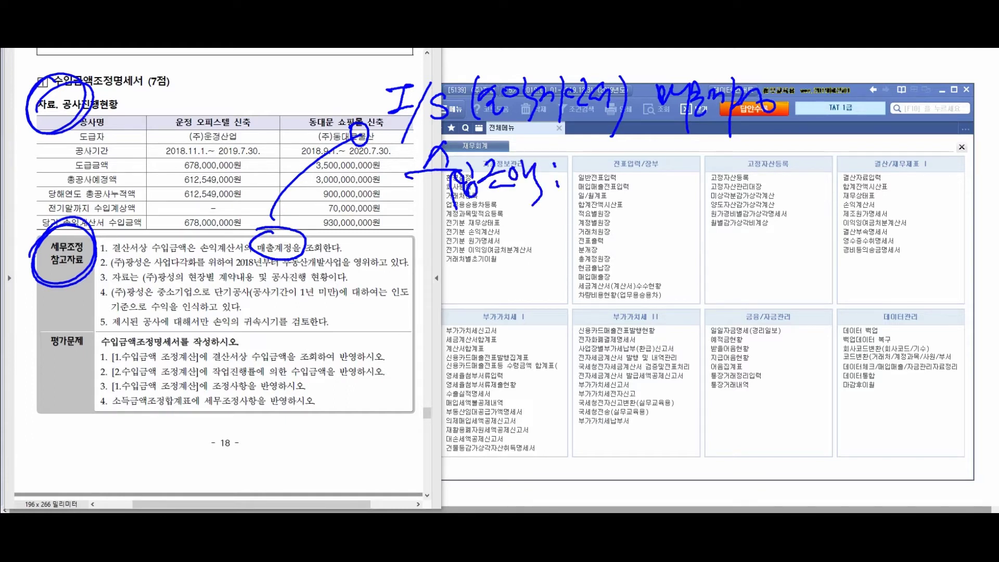
left_click_drag(574, 152, 587, 185)
left_click_drag(599, 157, 613, 191)
mouse_move(610, 161)
left_mouse_down()
mouse_move(629, 177)
mouse_move(628, 196)
left_mouse_up()
left_click_drag(628, 160, 646, 186)
mouse_move(648, 157)
left_mouse_down()
mouse_move(652, 196)
mouse_move(675, 167)
mouse_move(680, 191)
left_mouse_up()
mouse_move(678, 154)
left_mouse_down()
mouse_move(694, 171)
mouse_move(696, 210)
left_mouse_up()
left_click_drag(700, 155, 727, 192)
left_click_drag(569, 219, 571, 237)
mouse_move(574, 217)
left_mouse_down()
mouse_move(595, 232)
mouse_move(597, 254)
left_mouse_up()
left_click_drag(606, 214, 626, 208)
mouse_move(609, 231)
left_mouse_down()
mouse_move(634, 214)
mouse_move(638, 250)
left_mouse_up()
mouse_move(672, 209)
left_mouse_down()
mouse_move(639, 280)
mouse_move(692, 229)
left_mouse_up()
mouse_move(678, 230)
left_mouse_down()
mouse_move(692, 255)
mouse_move(704, 234)
left_mouse_up()
left_click_drag(688, 242, 711, 284)
left_click(744, 224)
left_click(747, 243)
left_click_drag(791, 204, 779, 232)
left_click_drag(787, 218, 804, 235)
left_click_drag(801, 235, 802, 263)
left_click_drag(821, 218, 817, 233)
left_click_drag(809, 238, 825, 259)
left_click_drag(836, 226, 847, 238)
left_click_drag(832, 243, 854, 246)
left_click_drag(859, 226, 875, 261)
left_click_drag(889, 223, 908, 245)
Step: Handwrite and underline a contrasting note on income outside the registered 업태/종목, marking it with X
mouse_move(447, 297)
left_mouse_down()
mouse_move(444, 325)
mouse_move(469, 334)
left_mouse_up()
left_click_drag(466, 323, 476, 333)
mouse_move(479, 325)
left_mouse_down()
mouse_move(494, 344)
mouse_move(495, 328)
left_mouse_up()
mouse_move(516, 307)
left_mouse_down()
mouse_move(517, 344)
mouse_move(532, 319)
left_mouse_up()
mouse_move(523, 320)
left_mouse_down()
mouse_move(520, 346)
mouse_move(546, 328)
left_mouse_up()
mouse_move(544, 310)
left_mouse_down()
mouse_move(559, 341)
mouse_move(564, 317)
mouse_move(609, 320)
left_mouse_up()
left_click_drag(583, 320, 609, 347)
left_click_drag(617, 311, 641, 337)
left_click_drag(651, 312, 677, 315)
left_click_drag(418, 360, 665, 347)
left_click_drag(479, 385, 544, 398)
left_click_drag(560, 373, 570, 411)
mouse_move(567, 377)
left_mouse_down()
mouse_move(610, 398)
mouse_move(620, 426)
left_mouse_up()
mouse_move(634, 379)
left_mouse_down()
mouse_move(645, 393)
mouse_move(637, 414)
left_mouse_up()
left_click_drag(650, 383, 667, 401)
left_click_drag(669, 400, 677, 443)
left_click_drag(691, 385, 719, 412)
left_click_drag(709, 384, 684, 412)
mouse_move(741, 386)
left_mouse_down()
mouse_move(769, 386)
mouse_move(775, 401)
left_mouse_up()
mouse_move(812, 369)
left_mouse_down()
mouse_move(799, 390)
mouse_move(825, 400)
left_mouse_up()
left_click_drag(811, 401, 813, 416)
left_click_drag(830, 388, 861, 414)
mouse_move(894, 381)
left_mouse_down()
mouse_move(875, 405)
mouse_move(903, 419)
left_mouse_up()
Step: Add a starred note boxing 수입금액, point an arrow at evaluation item 1, underline key terms, and clear all annotations
mouse_move(364, 450)
left_mouse_down()
mouse_move(352, 485)
mouse_move(375, 463)
left_mouse_up()
mouse_move(379, 453)
left_mouse_down()
mouse_move(380, 487)
mouse_move(397, 483)
left_mouse_up()
left_click_drag(402, 446, 404, 494)
left_click_drag(411, 468, 411, 475)
left_click_drag(472, 438, 484, 492)
left_click_drag(488, 461, 503, 471)
left_click_drag(495, 475, 504, 489)
left_click_drag(510, 452, 511, 468)
left_click_drag(506, 463, 521, 461)
left_click_drag(507, 475, 520, 489)
left_click_drag(523, 460, 557, 486)
left_click_drag(565, 462, 577, 484)
left_click_drag(602, 447, 617, 474)
mouse_move(609, 453)
left_mouse_down()
mouse_move(633, 482)
mouse_move(657, 484)
mouse_move(676, 452)
mouse_move(693, 483)
mouse_move(718, 493)
left_mouse_up()
left_click_drag(729, 457, 748, 487)
left_click_drag(744, 451, 763, 497)
mouse_move(476, 499)
left_mouse_down()
mouse_move(603, 486)
mouse_move(504, 499)
left_mouse_up()
mouse_move(625, 487)
left_mouse_down()
mouse_move(769, 482)
mouse_move(736, 483)
mouse_move(786, 454)
mouse_move(795, 470)
left_mouse_up()
mouse_move(782, 451)
left_mouse_down()
mouse_move(798, 473)
mouse_move(817, 468)
left_mouse_up()
left_click_drag(810, 465, 842, 484)
left_click_drag(853, 451, 843, 469)
left_click_drag(856, 449, 864, 482)
left_click_drag(886, 446, 884, 449)
mouse_move(333, 438)
left_mouse_down()
mouse_move(284, 458)
mouse_move(348, 436)
mouse_move(328, 458)
mouse_move(367, 439)
left_mouse_up()
mouse_move(272, 459)
left_mouse_down()
mouse_move(213, 356)
mouse_move(241, 376)
left_mouse_up()
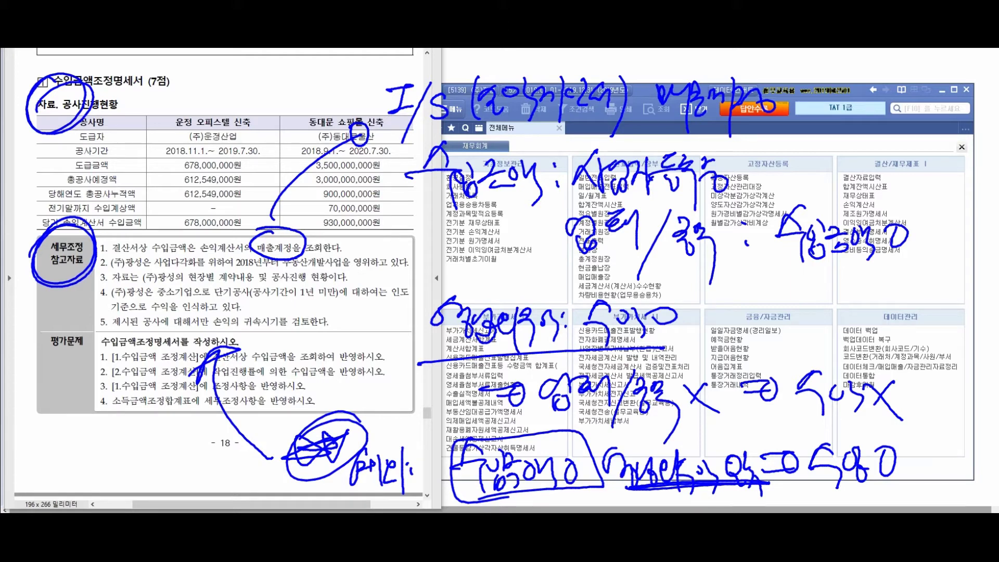
mouse_move(825, 411)
left_mouse_down()
mouse_move(908, 416)
mouse_move(898, 409)
left_mouse_up()
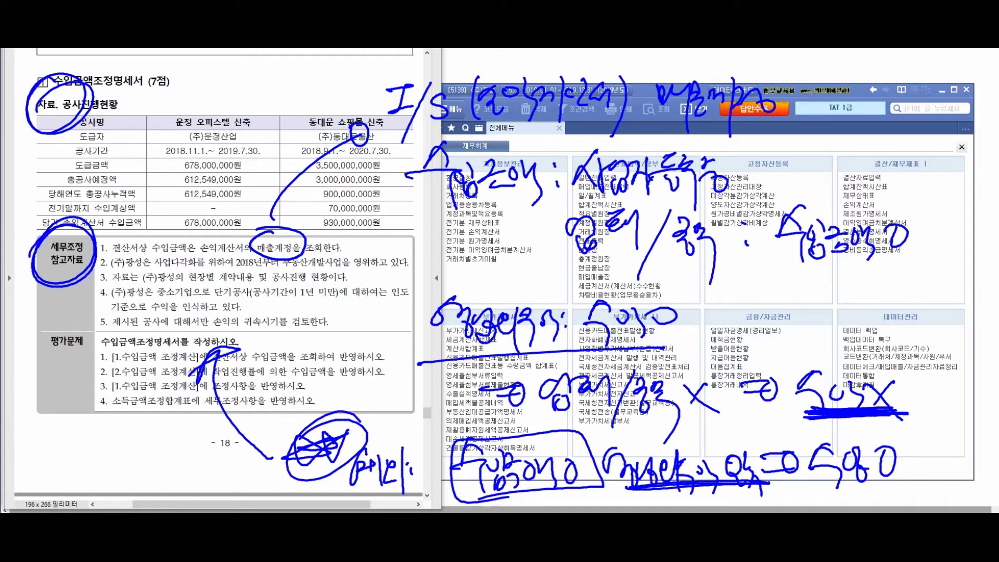
key("Escape")
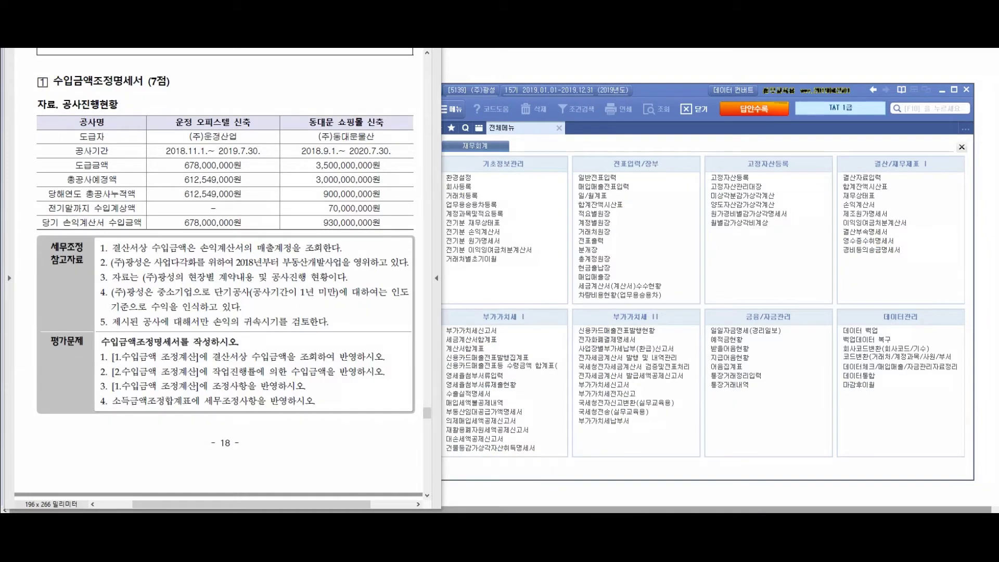
Step: Underline the 부동산개발사업 statement in reference item 2 and handwrite a linked 업태/종목 note with its first entry
left_click_drag(157, 266, 411, 266)
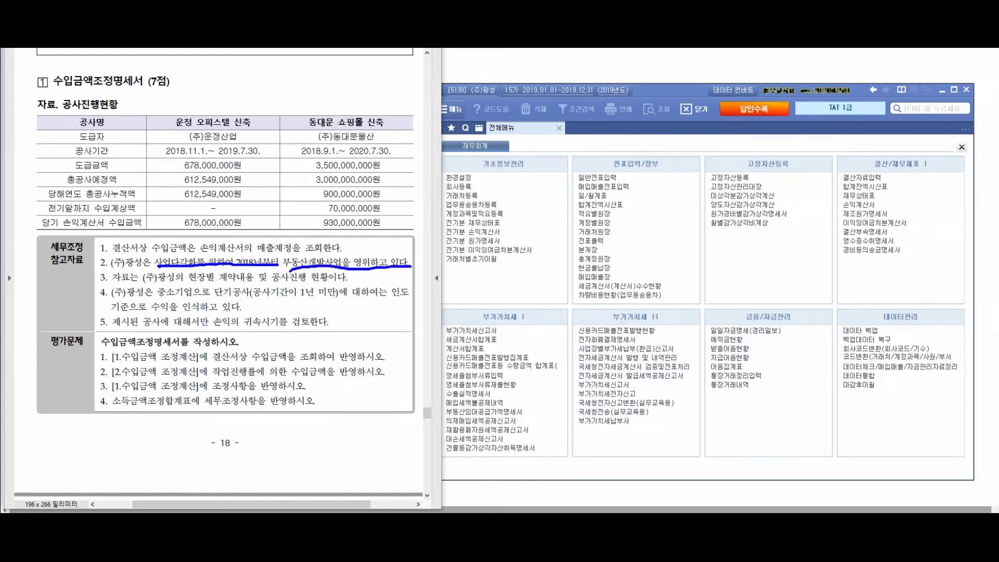
mouse_move(188, 248)
left_mouse_down()
mouse_move(263, 139)
mouse_move(249, 140)
left_mouse_up()
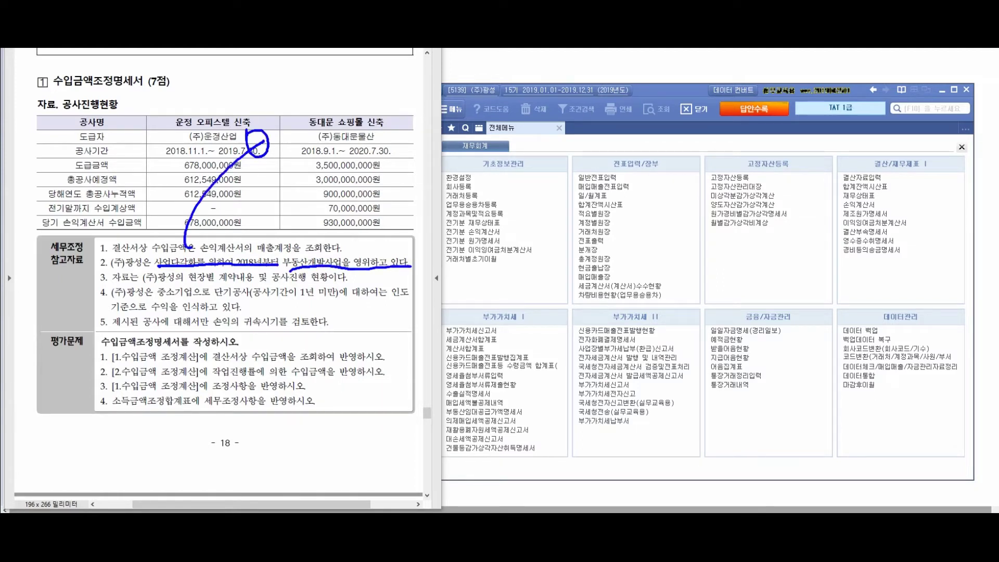
mouse_move(292, 84)
left_mouse_down()
mouse_move(282, 114)
mouse_move(301, 131)
mouse_move(324, 106)
mouse_move(339, 119)
mouse_move(396, 92)
mouse_move(409, 150)
left_mouse_up()
left_click_drag(317, 141, 316, 177)
mouse_move(346, 145)
left_mouse_down()
mouse_move(379, 193)
mouse_move(404, 169)
mouse_move(424, 179)
mouse_move(416, 165)
left_mouse_up()
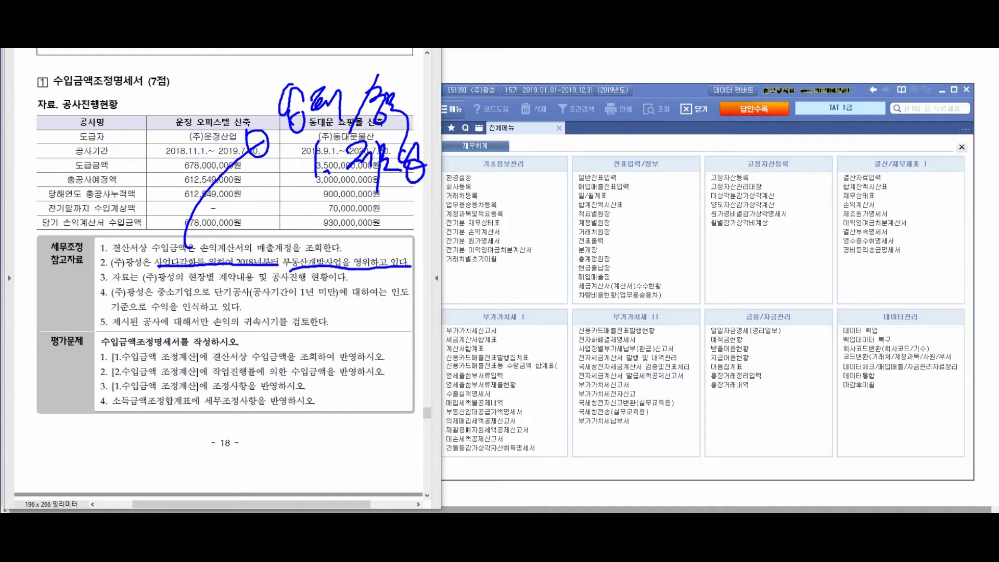
mouse_move(448, 121)
left_mouse_down()
mouse_move(484, 151)
mouse_move(494, 142)
mouse_move(518, 151)
mouse_move(533, 172)
mouse_move(590, 139)
mouse_move(593, 208)
left_mouse_up()
Step: Handwrite a second 업태/종목 entry noting the 부동산개발사업 added from 2018
left_click_drag(314, 206, 332, 235)
left_click(337, 240)
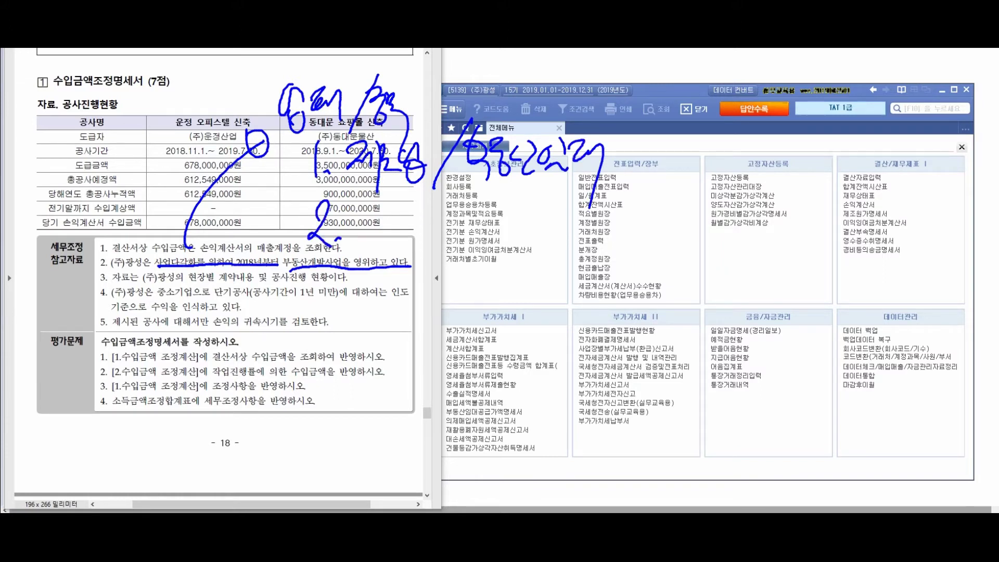
mouse_move(352, 203)
left_mouse_down()
mouse_move(359, 223)
mouse_move(374, 225)
left_mouse_up()
left_click_drag(364, 229, 377, 257)
left_click_drag(370, 209, 388, 217)
left_click_drag(374, 219, 391, 242)
left_click_drag(381, 222, 400, 227)
left_click_drag(405, 213, 419, 242)
left_click_drag(423, 214, 455, 259)
left_click_drag(448, 216, 473, 241)
left_click_drag(471, 213, 487, 227)
left_click_drag(493, 207, 513, 232)
left_click_drag(518, 211, 521, 236)
mouse_move(527, 218)
left_mouse_down()
mouse_move(553, 235)
mouse_move(588, 233)
left_mouse_up()
left_click_drag(599, 216, 623, 231)
left_click_drag(638, 210, 656, 232)
left_click_drag(657, 220, 665, 221)
left_click_drag(662, 218, 699, 229)
left_click_drag(704, 207, 708, 247)
left_click_drag(734, 193, 744, 215)
mouse_move(729, 218)
left_mouse_down()
mouse_move(754, 215)
mouse_move(756, 237)
left_mouse_up()
left_click_drag(759, 221, 776, 216)
mouse_move(785, 202)
left_mouse_down()
mouse_move(790, 236)
mouse_move(836, 217)
left_mouse_up()
Step: Draw two arrows from the second entry and mark both its 업태/종목 and its income treatment with O
mouse_move(544, 252)
left_mouse_down()
mouse_move(544, 318)
mouse_move(602, 317)
left_mouse_up()
mouse_move(608, 312)
left_mouse_down()
mouse_move(591, 294)
mouse_move(586, 320)
left_mouse_up()
mouse_move(637, 280)
left_mouse_down()
mouse_move(639, 315)
mouse_move(655, 305)
mouse_move(660, 323)
left_mouse_up()
left_click_drag(666, 286, 691, 299)
mouse_move(707, 275)
left_mouse_down()
mouse_move(709, 330)
mouse_move(750, 323)
mouse_move(769, 294)
mouse_move(778, 330)
left_mouse_up()
mouse_move(833, 297)
left_mouse_down()
mouse_move(804, 304)
mouse_move(833, 294)
left_mouse_up()
left_click_drag(555, 359, 608, 401)
left_click_drag(643, 377, 661, 395)
left_click_drag(658, 403, 658, 417)
left_click_drag(676, 379, 686, 414)
left_click_drag(684, 403, 702, 403)
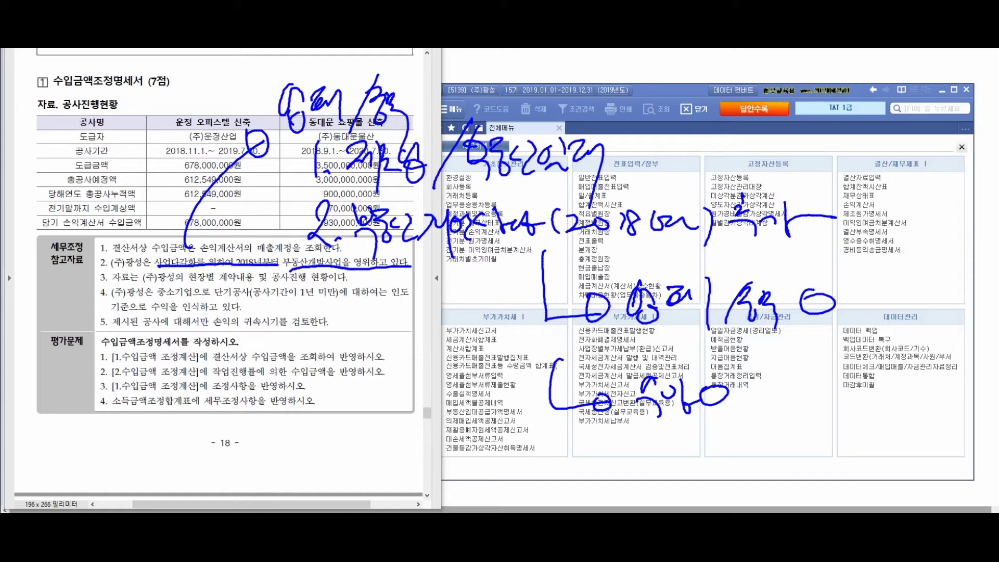
Step: Underline the key phrases in reference items 3 and 4, and circle and star the 공사진행현황 heading
left_click_drag(201, 285, 332, 284)
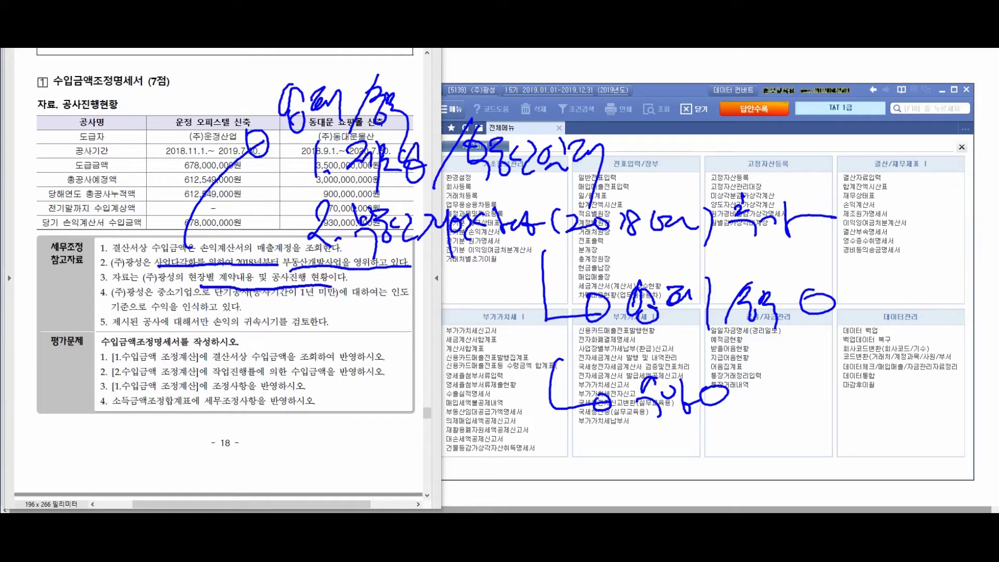
mouse_move(94, 72)
left_mouse_down()
mouse_move(45, 117)
mouse_move(62, 73)
mouse_move(118, 106)
left_mouse_up()
mouse_move(86, 172)
left_mouse_down()
mouse_move(106, 179)
mouse_move(88, 182)
left_mouse_up()
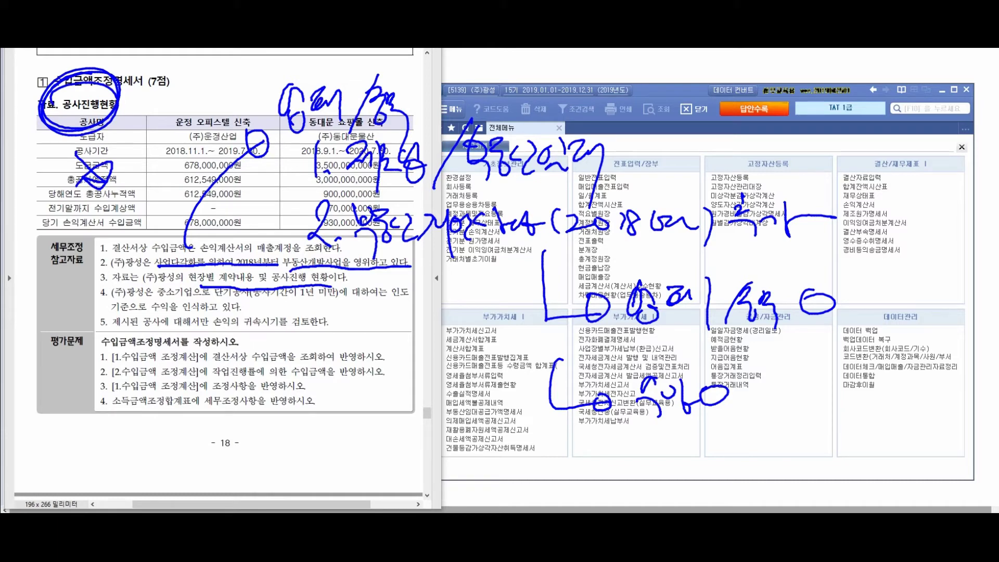
left_click_drag(223, 301, 412, 295)
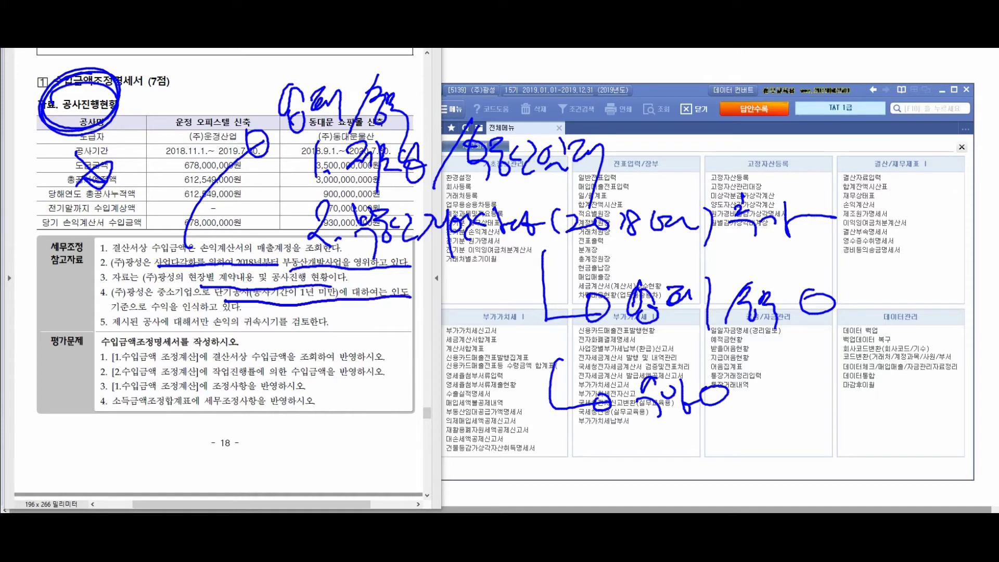
Step: Handwrite a note under item 4 giving the 진행기준 rule and the 인도기준 exception for 중소기업 projects under 1년
mouse_move(123, 314)
left_mouse_down()
mouse_move(235, 314)
mouse_move(162, 396)
mouse_move(153, 387)
left_mouse_up()
mouse_move(204, 344)
left_mouse_down()
mouse_move(208, 367)
mouse_move(234, 388)
mouse_move(252, 359)
mouse_move(270, 377)
mouse_move(315, 387)
mouse_move(325, 380)
left_mouse_up()
mouse_move(351, 346)
left_mouse_down()
mouse_move(385, 386)
mouse_move(430, 387)
left_mouse_up()
mouse_move(428, 349)
left_mouse_down()
mouse_move(448, 374)
mouse_move(460, 364)
mouse_move(476, 385)
left_mouse_up()
mouse_move(178, 423)
left_mouse_down()
mouse_move(211, 457)
mouse_move(291, 442)
mouse_move(305, 471)
mouse_move(350, 452)
mouse_move(443, 456)
mouse_move(465, 435)
mouse_move(523, 476)
left_mouse_up()
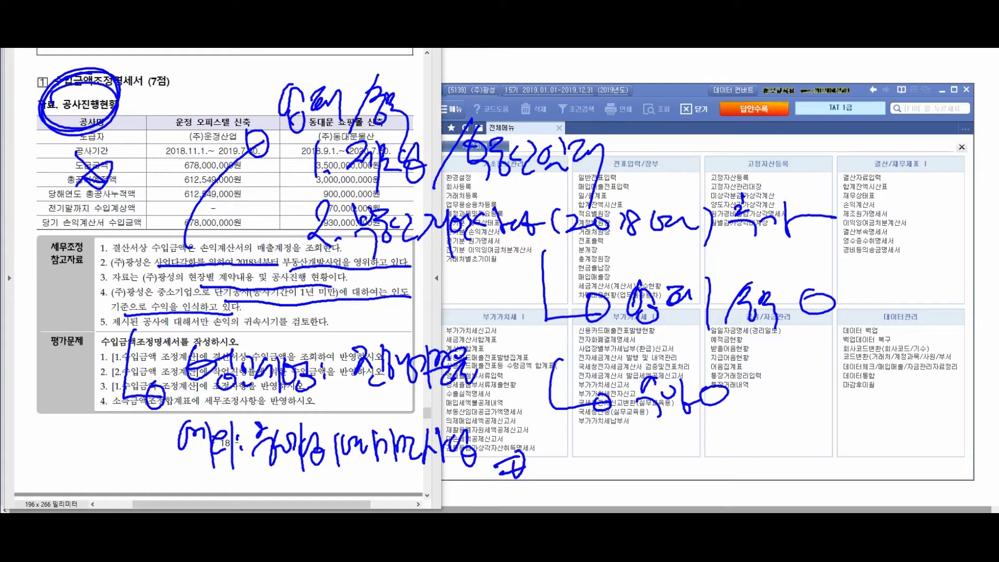
left_click_drag(330, 392, 487, 404)
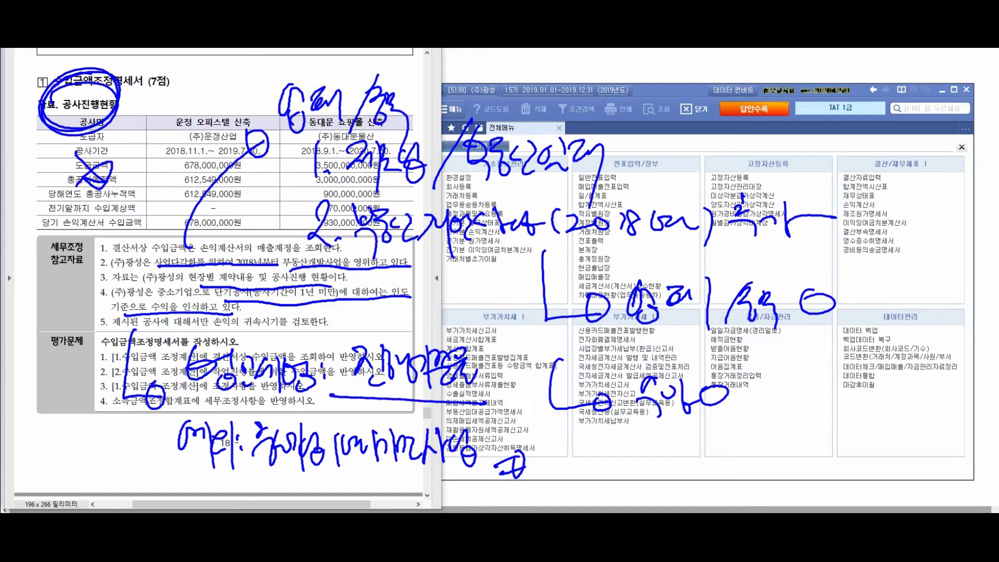
mouse_move(544, 455)
left_mouse_down()
mouse_move(570, 484)
mouse_move(599, 458)
mouse_move(616, 487)
mouse_move(653, 469)
left_mouse_up()
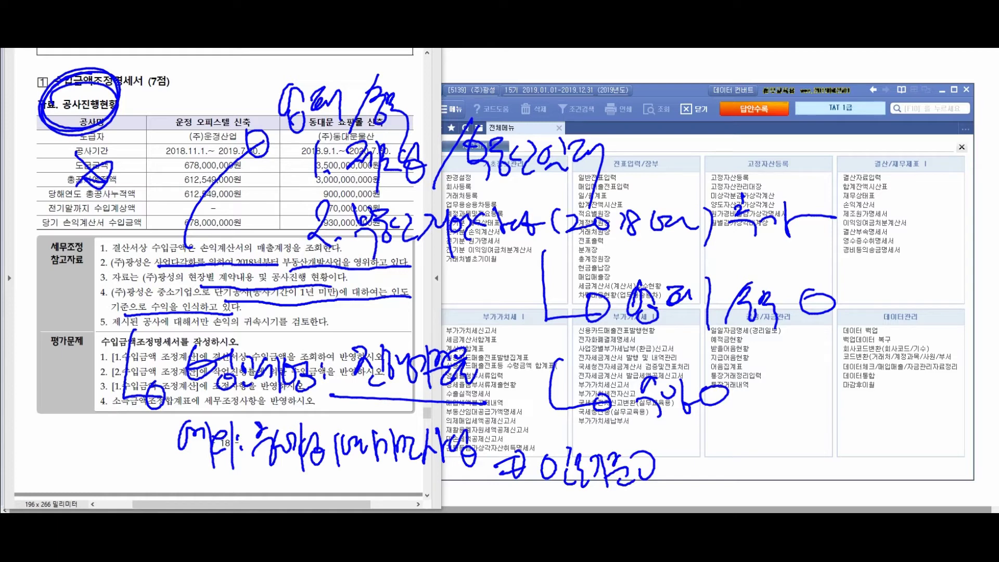
Step: Draw an arrow from reference item 4 to a handwritten margin note, cross the note out, and clear all annotations
left_click_drag(111, 291, 67, 318)
mouse_move(32, 350)
left_mouse_down()
mouse_move(41, 368)
mouse_move(80, 359)
left_mouse_up()
left_click_drag(90, 335, 40, 393)
left_click_drag(42, 355, 103, 415)
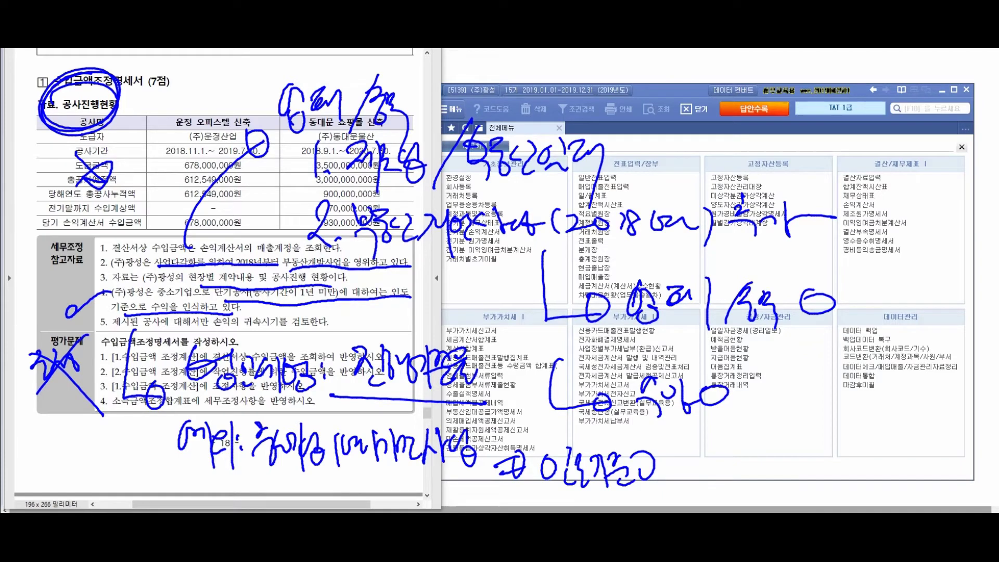
key("Escape")
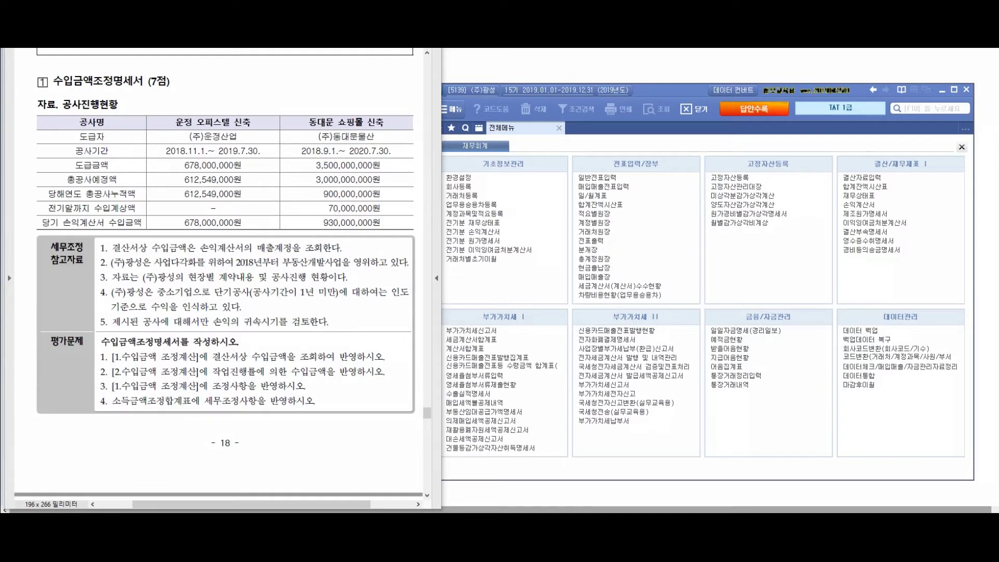
Step: Handwrite a note beside the 공사진행현황 table, circle both project columns, and star the 동대문 쇼핑몰 신축 column
mouse_move(441, 93)
left_mouse_down()
mouse_move(458, 106)
mouse_move(450, 115)
mouse_move(515, 135)
mouse_move(542, 161)
left_mouse_up()
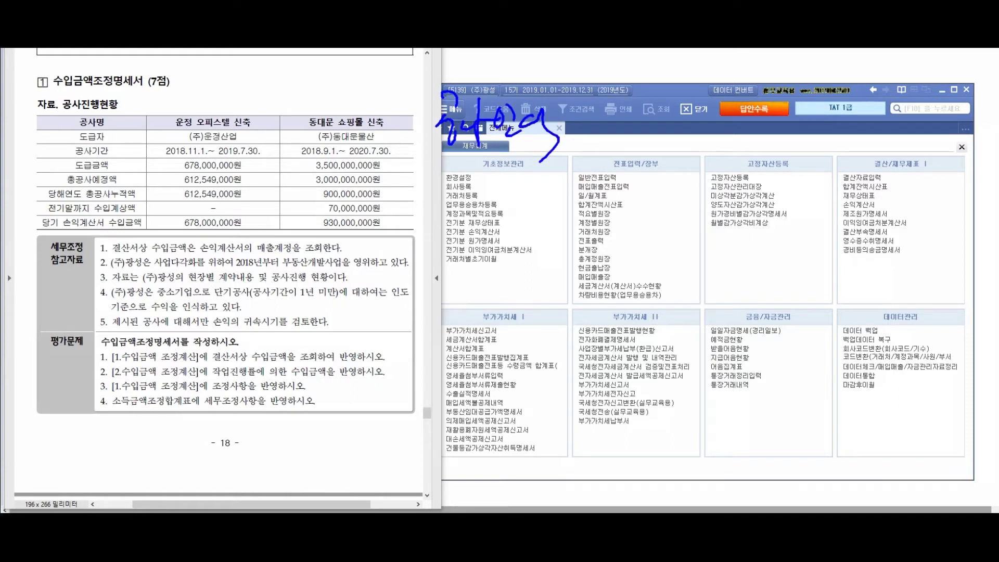
mouse_move(354, 91)
left_mouse_down()
mouse_move(435, 161)
mouse_move(306, 132)
left_mouse_up()
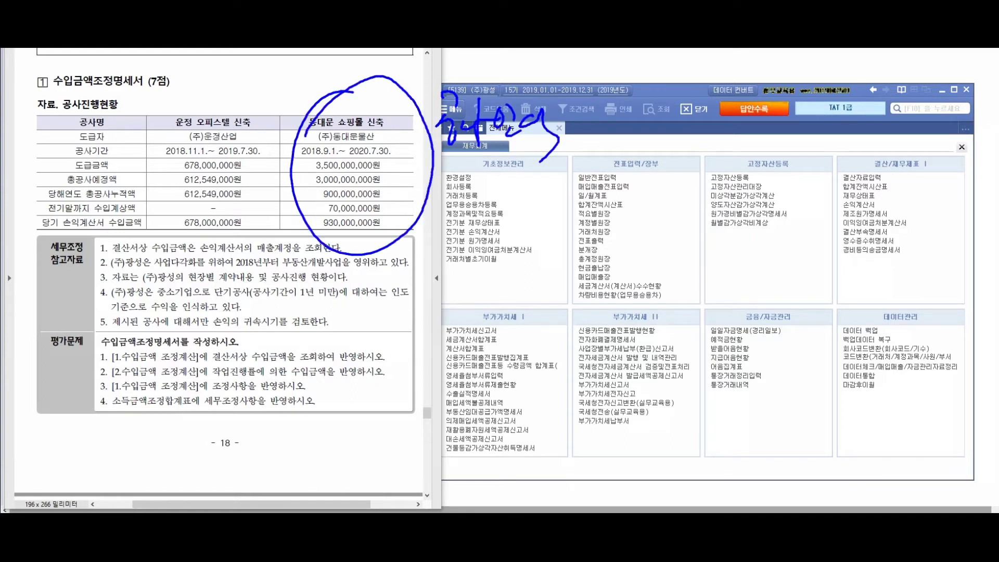
mouse_move(297, 82)
left_mouse_down()
mouse_move(312, 112)
mouse_move(330, 80)
mouse_move(357, 75)
left_mouse_up()
mouse_move(198, 89)
left_mouse_down()
mouse_move(265, 167)
mouse_move(136, 138)
left_mouse_up()
Step: Draw an arrow down from the 운정 오피스텔 신축 column to a handwritten note and cross that note out
mouse_move(181, 253)
left_mouse_down()
mouse_move(175, 367)
mouse_move(156, 377)
left_mouse_up()
mouse_move(221, 354)
left_mouse_down()
mouse_move(249, 376)
mouse_move(302, 359)
mouse_move(324, 342)
mouse_move(315, 342)
left_mouse_up()
mouse_move(380, 346)
left_mouse_down()
mouse_move(203, 440)
mouse_move(382, 351)
left_mouse_up()
left_click_drag(284, 291, 243, 411)
left_click_drag(205, 351, 420, 442)
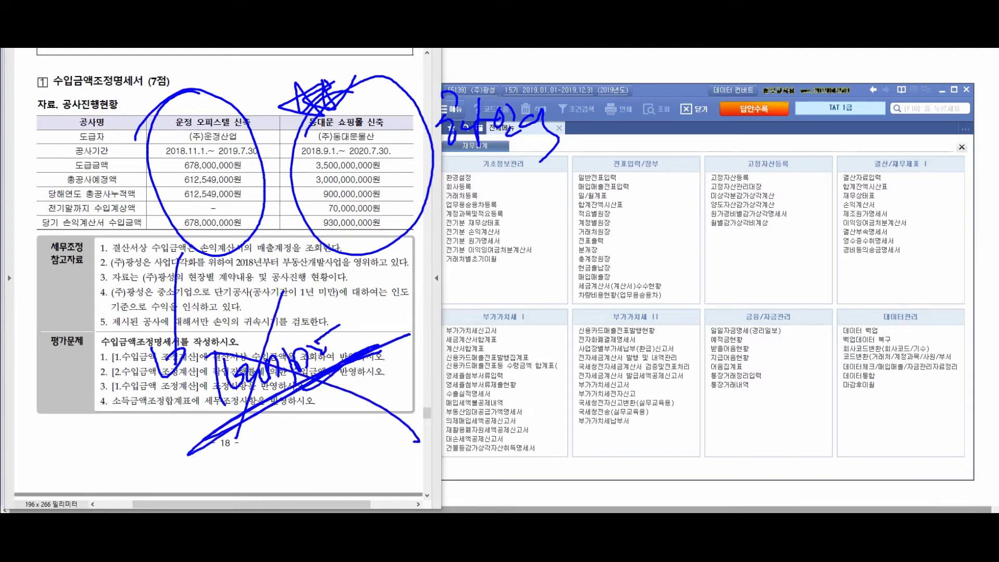
Step: Draw an arrow to a handwritten 인도기준 note, underline it and cross it out, finally clearing all annotations
mouse_move(413, 321)
left_mouse_down()
mouse_move(458, 308)
mouse_move(528, 327)
mouse_move(555, 305)
mouse_move(568, 361)
left_mouse_up()
left_click_drag(567, 294, 609, 312)
key("ctrl+z")
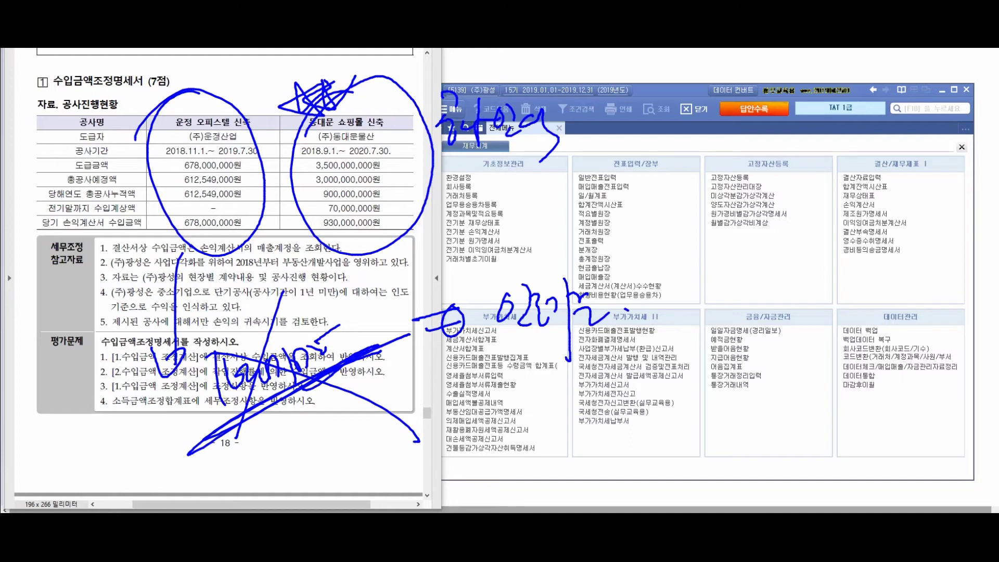
left_click_drag(502, 349, 665, 326)
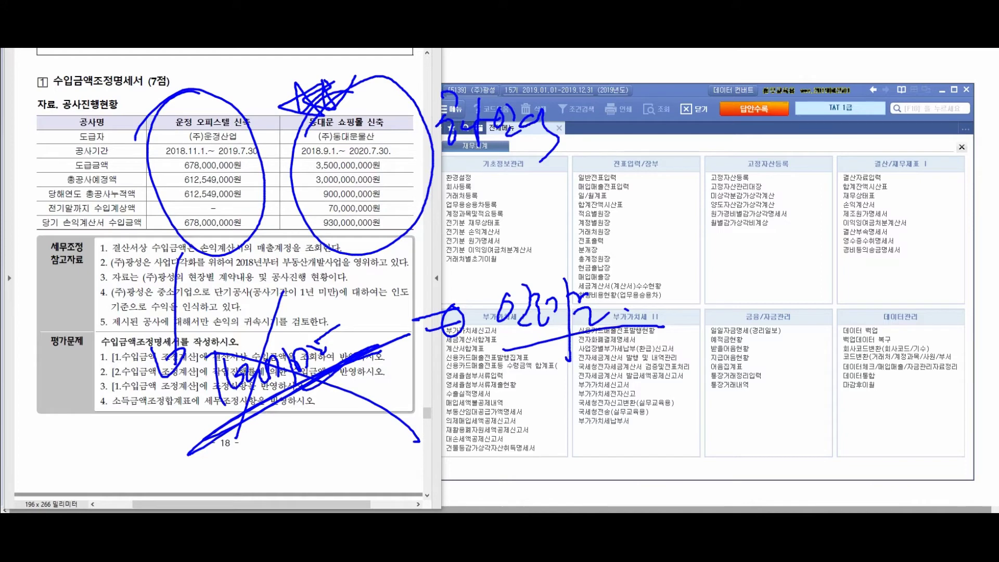
left_click_drag(608, 255, 484, 387)
left_click_drag(488, 264, 653, 421)
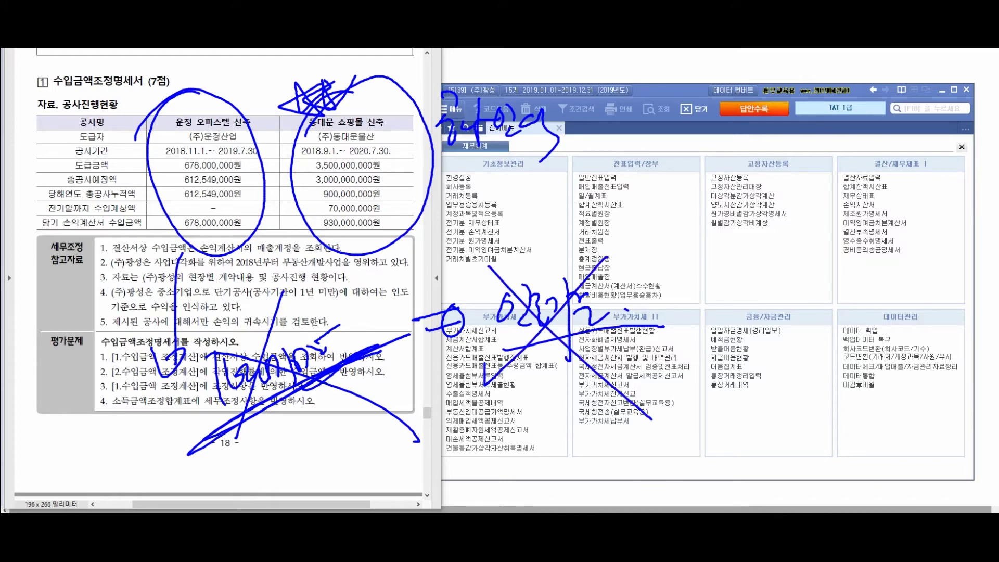
key("Escape")
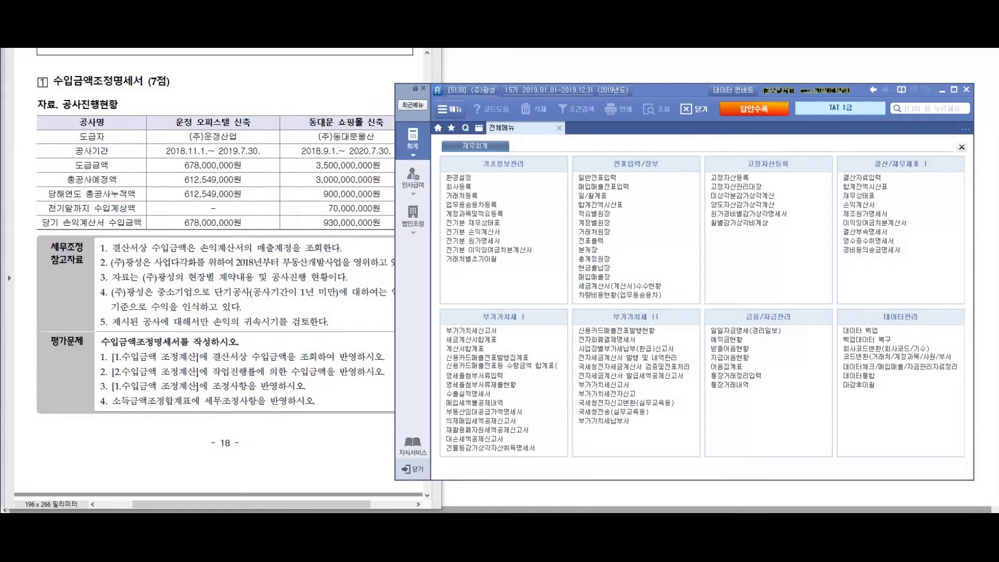
Step: Open the 수입금액조정명세서 form in the 법인조정 module and clear the annotations drawn over it
left_click(413, 217)
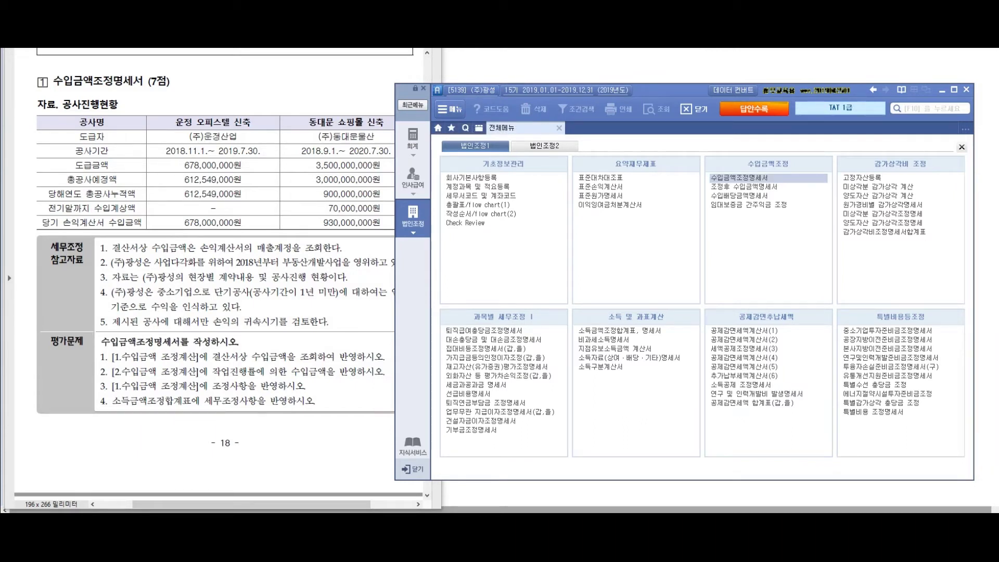
key("Return")
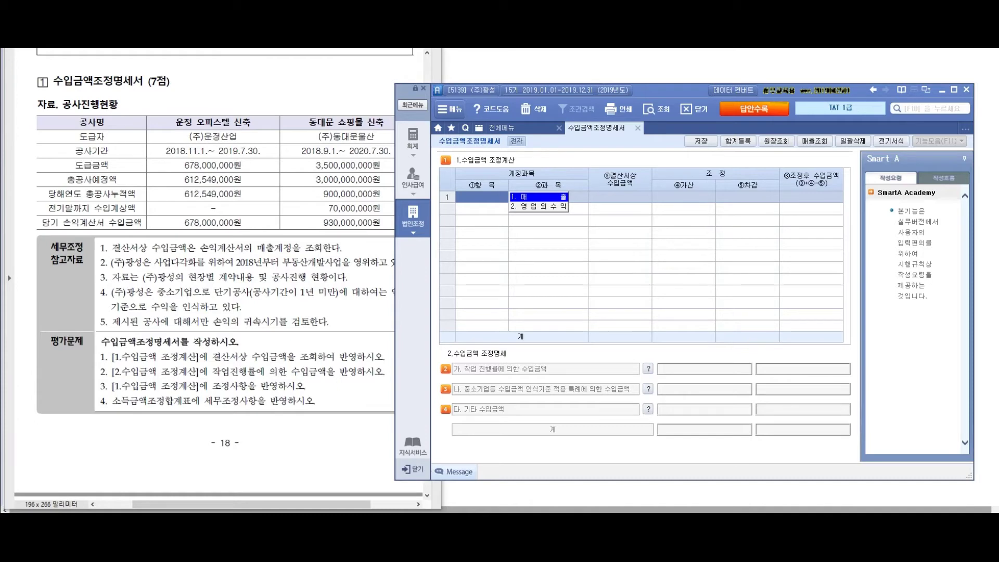
key("Escape")
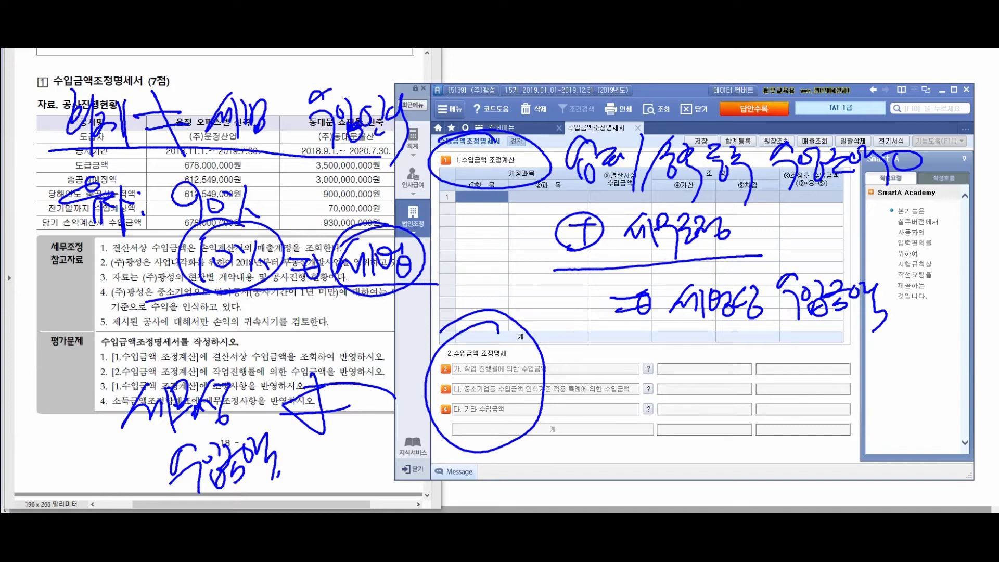
key("Escape")
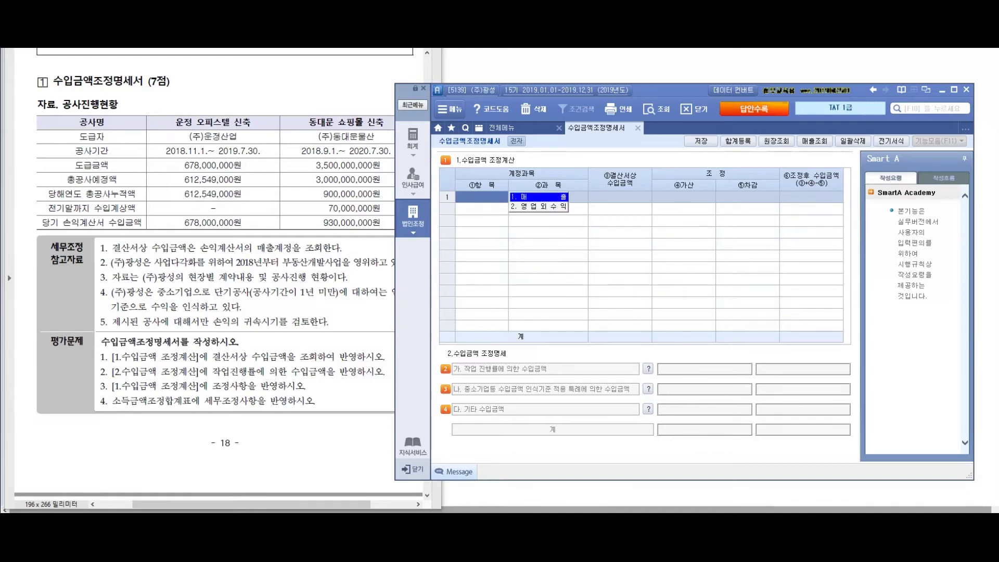
Step: Set the first row's 항목 to 매출 and open the 매출조회 account lookup for its 과목
key("Return")
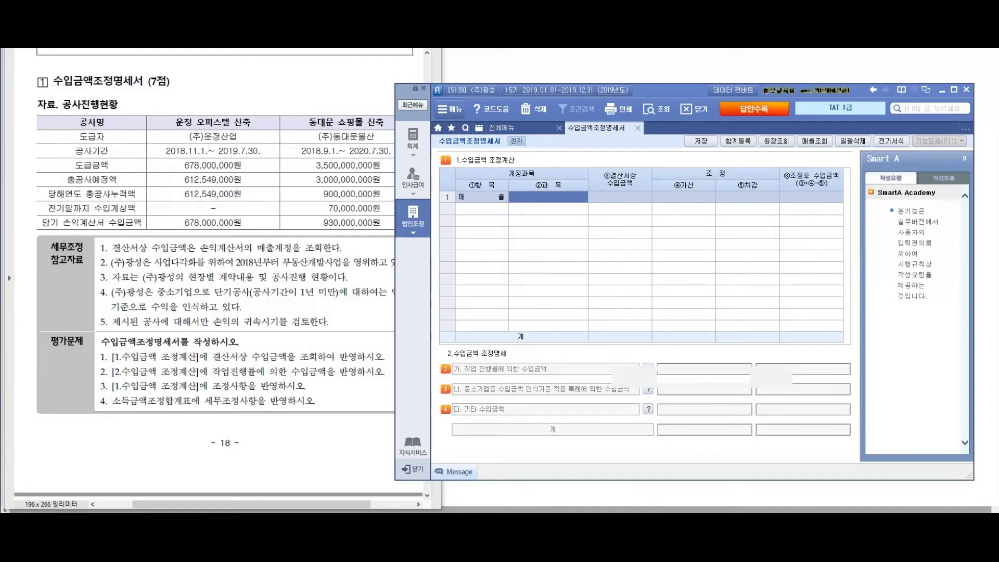
key("F2")
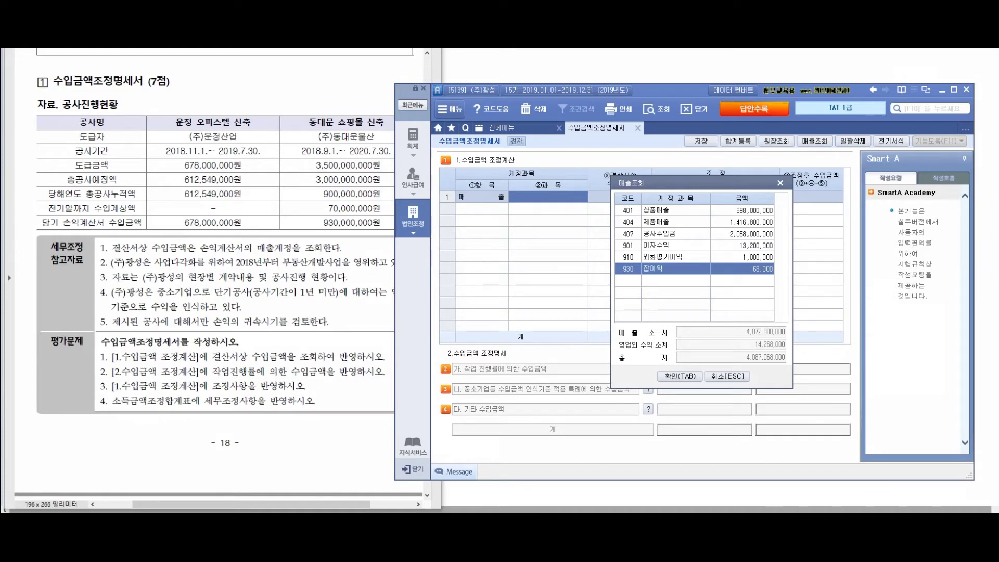
Step: Circle the three sales accounts in the lookup and draw an arrow to an underlined handwritten 업태/종목 note
mouse_move(641, 200)
left_mouse_down()
mouse_move(648, 214)
mouse_move(500, 289)
left_mouse_up()
mouse_move(435, 333)
left_mouse_down()
mouse_move(447, 372)
mouse_move(478, 343)
mouse_move(523, 334)
mouse_move(536, 366)
mouse_move(551, 359)
mouse_move(545, 398)
left_mouse_up()
left_click_drag(397, 402, 596, 379)
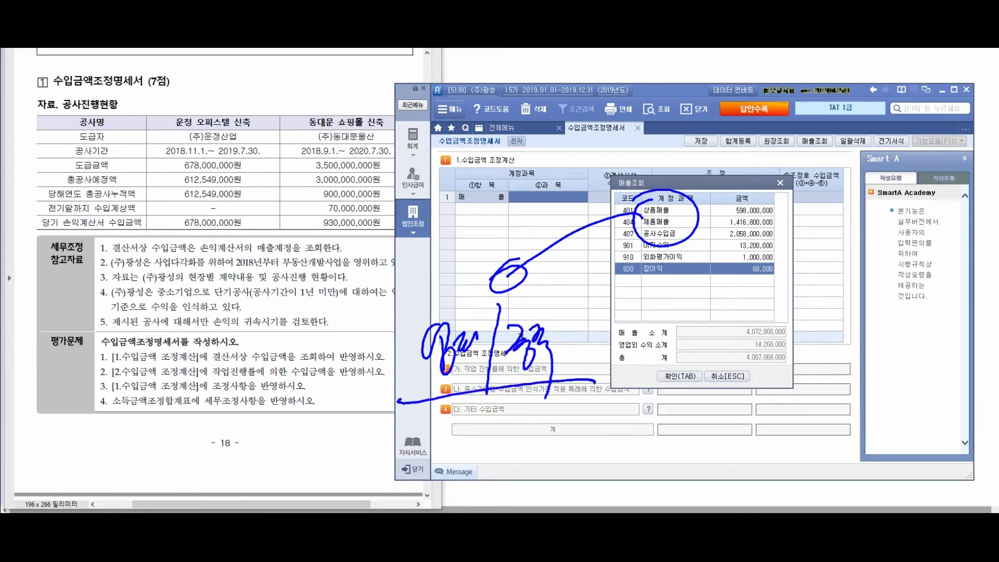
Step: Frame the handwritten 업태/종목 note and draw an arrow from it to a note marked O
left_click_drag(398, 297, 385, 417)
mouse_move(370, 333)
left_mouse_down()
mouse_move(593, 382)
mouse_move(515, 402)
left_mouse_up()
left_click_drag(595, 336, 662, 343)
mouse_move(654, 331)
left_mouse_down()
mouse_move(655, 349)
mouse_move(632, 333)
left_mouse_up()
mouse_move(686, 353)
left_mouse_down()
mouse_move(729, 342)
mouse_move(707, 388)
left_mouse_up()
left_click_drag(726, 336, 746, 370)
mouse_move(781, 359)
left_mouse_down()
mouse_move(802, 338)
mouse_move(765, 336)
left_mouse_up()
Step: Add a second arrow to a handwritten note marked (X), draw a branch to another X, and clear all annotations
mouse_move(614, 417)
left_mouse_down()
mouse_move(675, 410)
mouse_move(679, 425)
left_mouse_up()
left_click_drag(671, 403, 656, 401)
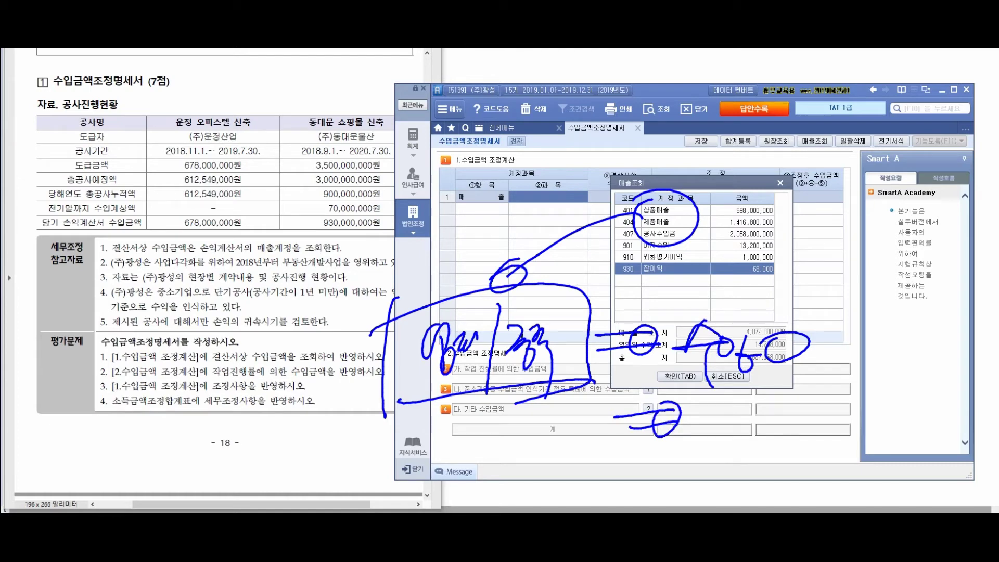
mouse_move(692, 395)
left_mouse_down()
mouse_move(708, 419)
mouse_move(736, 411)
mouse_move(721, 411)
left_mouse_up()
mouse_move(700, 424)
left_mouse_down()
mouse_move(694, 470)
mouse_move(777, 464)
left_mouse_up()
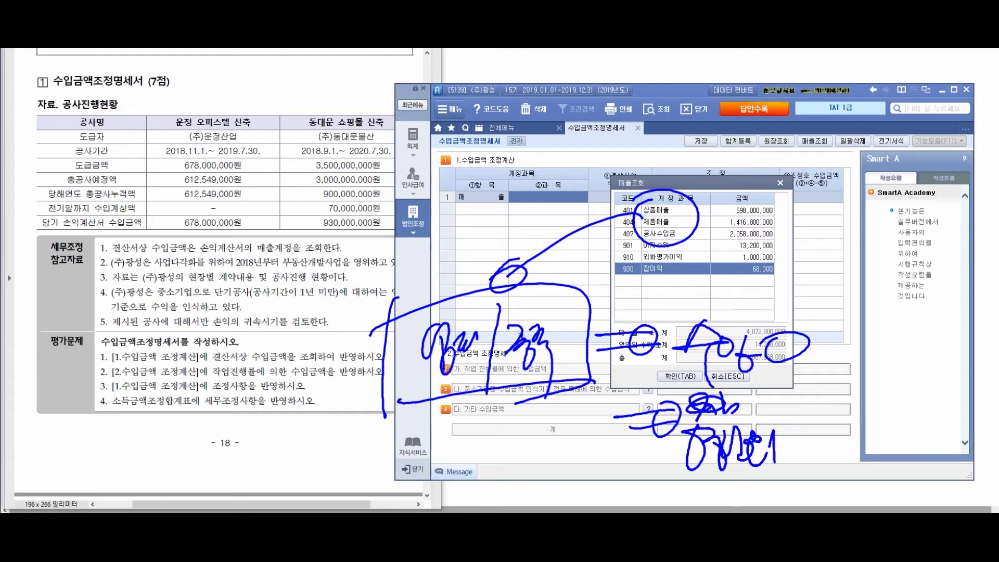
mouse_move(773, 427)
left_mouse_down()
mouse_move(793, 472)
mouse_move(812, 437)
mouse_move(814, 474)
left_mouse_up()
left_click_drag(514, 410, 604, 444)
mouse_move(594, 436)
left_mouse_down()
mouse_move(598, 469)
mouse_move(577, 499)
left_mouse_up()
left_click_drag(573, 476, 560, 499)
left_click_drag(831, 419, 828, 471)
mouse_move(834, 435)
left_mouse_down()
mouse_move(853, 460)
mouse_move(843, 461)
left_mouse_up()
left_click_drag(862, 427, 859, 473)
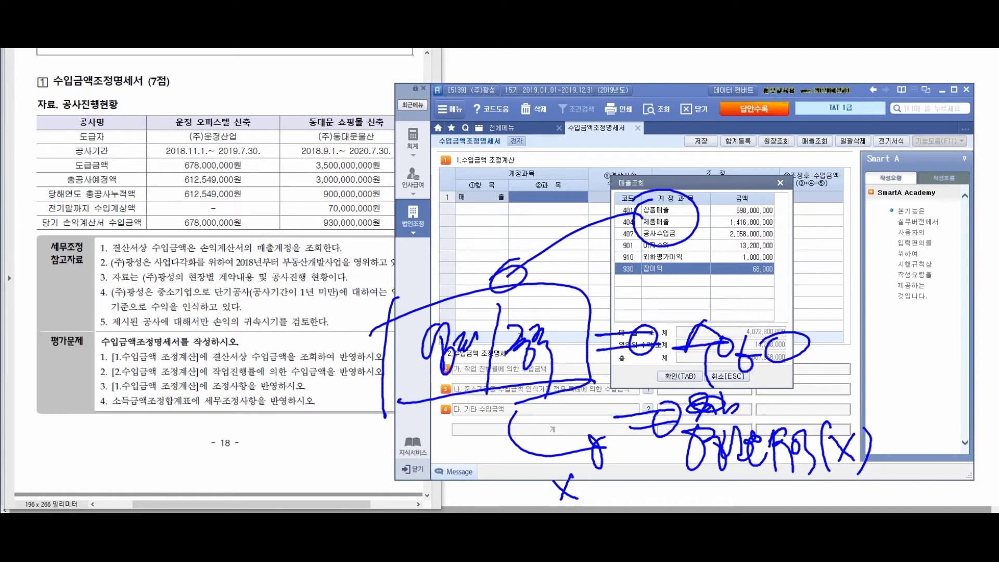
key("Escape")
Step: Enter 상품매출 with its 598,000,000 amount in row 1 of 수입금액 조정계산, leaving 가산 and 차감 empty
left_click(659, 210)
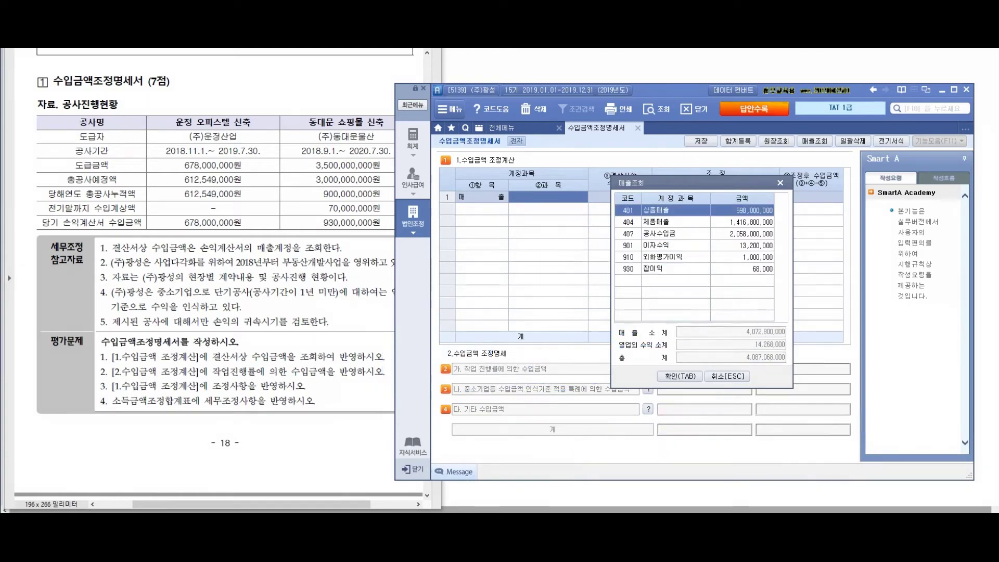
left_click(658, 222)
left_click(659, 233)
left_click(659, 222)
key("Up")
key("Down")
key("Down")
key("Up")
key("Up")
key("Down")
key("Down")
key("Up")
key("Up")
key("Down")
key("Down")
key("Up")
key("Up")
key("Tab")
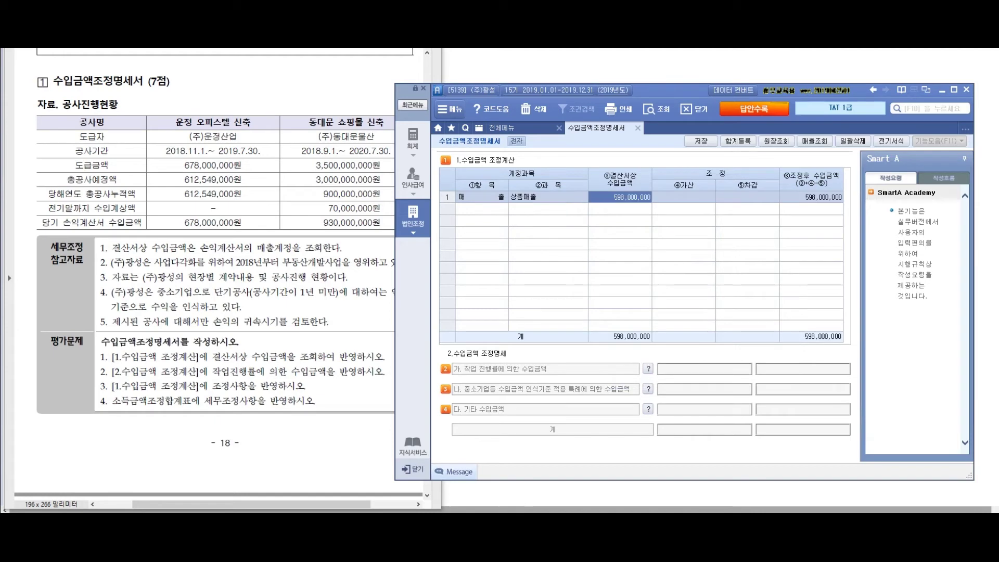
key("Return")
key("Return")
key("Return")
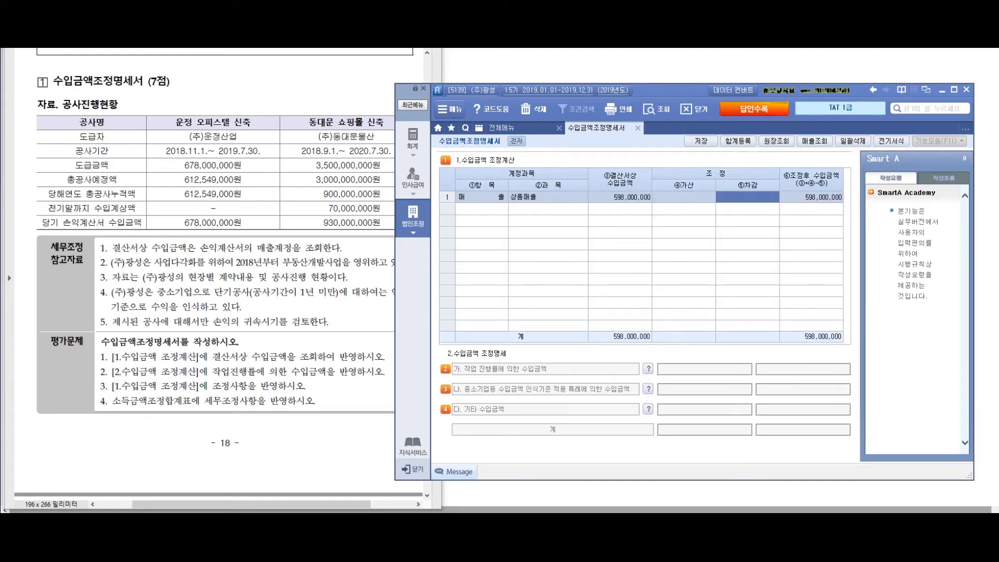
Step: Add a 매출 row for 제품매출 with its 1,416,800,000 amount as row 2 of 수입금액 조정계산
key("Return")
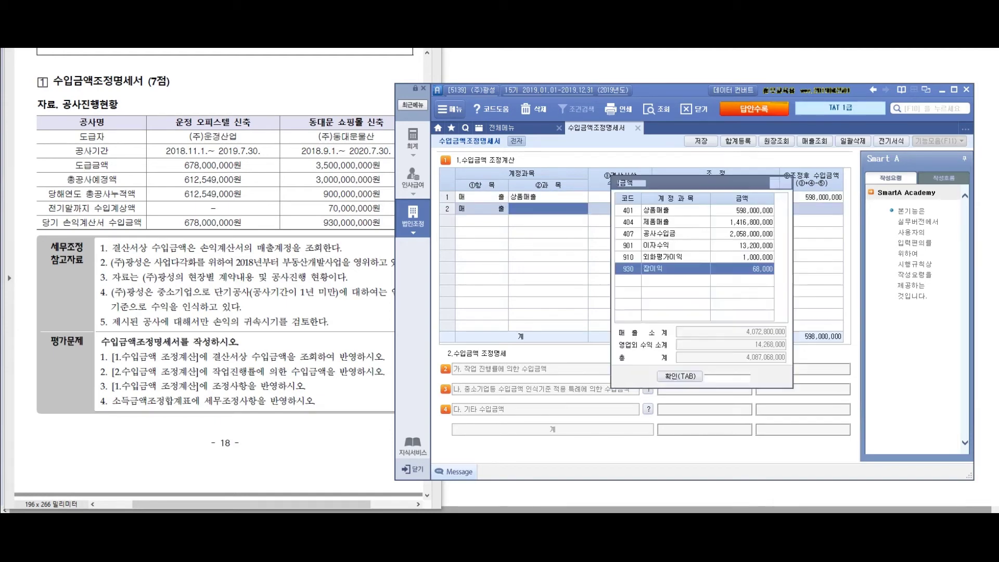
key("Up")
key("Up")
key("Up")
key("Up")
key("Tab")
key("Return")
key("Return")
key("Return")
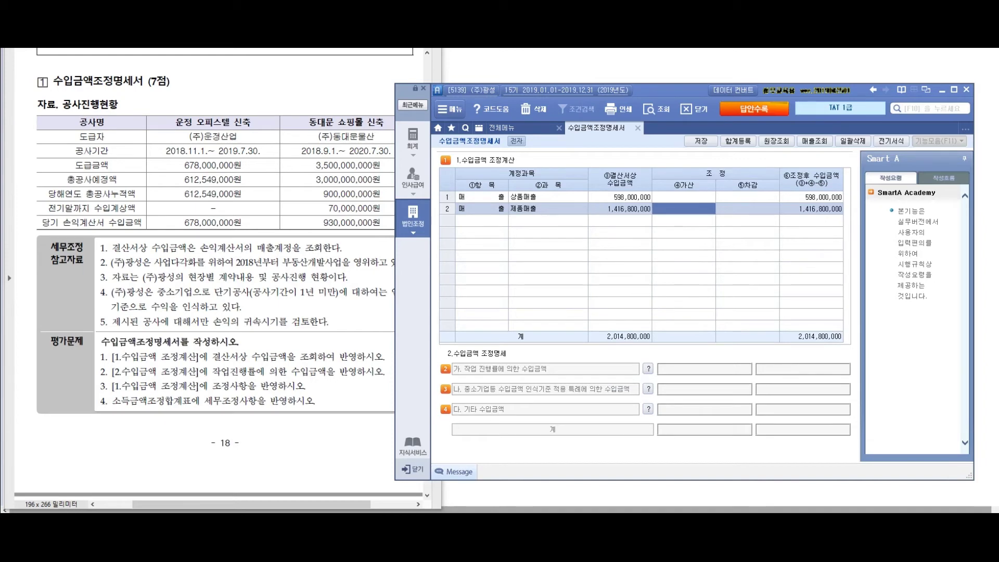
Step: Add a 매출 row for 공사수입금 with its 2,058,000,000 amount as row 3 of 수입금액 조정계산
key("Return")
key("Return")
key("Up")
key("Up")
key("Up")
key("Tab")
key("Return")
key("Return")
key("Return")
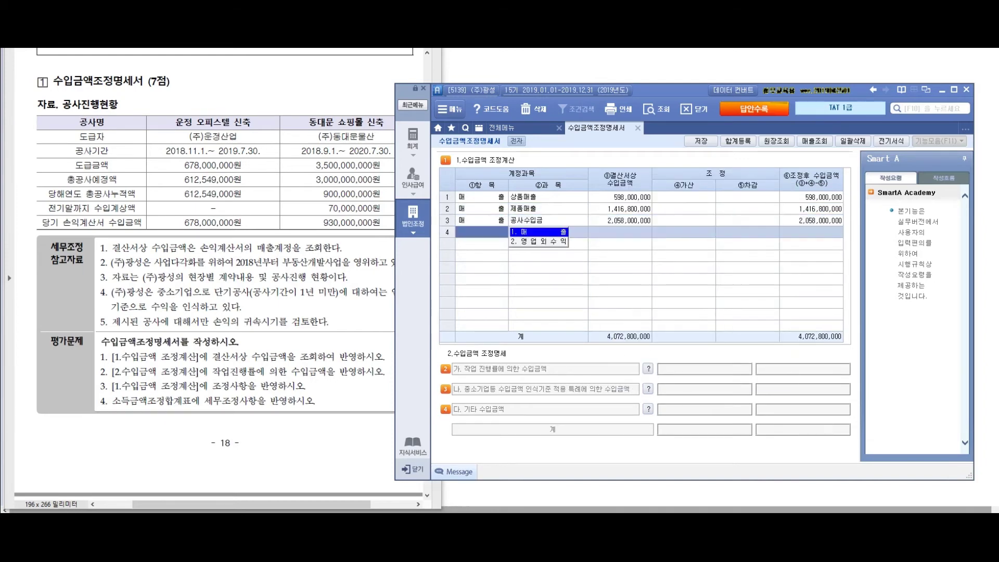
Step: Switch to the problem document, circle the 평가문제 heading, and underline and check off requirement 1
key("alt+Tab")
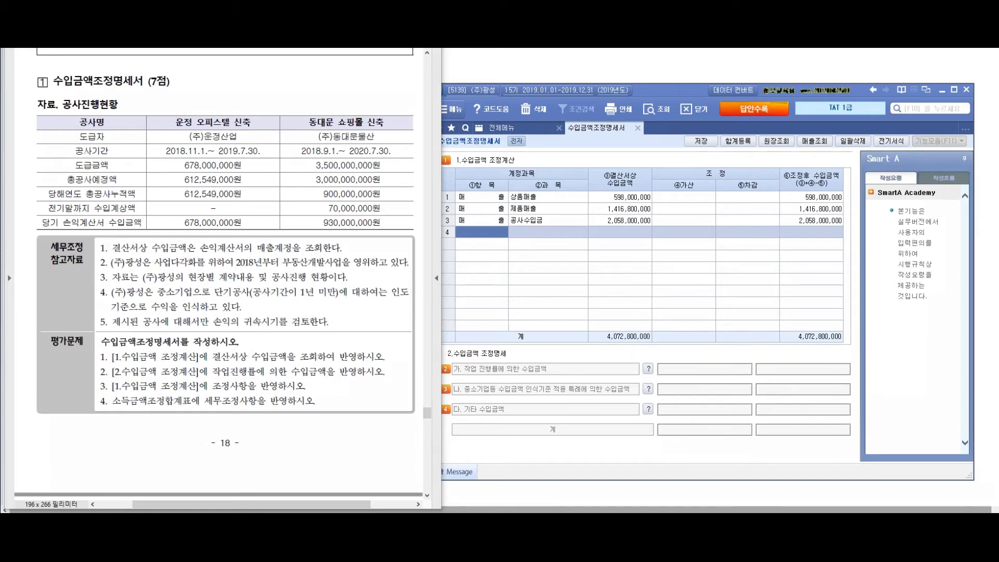
left_click_drag(83, 314, 31, 339)
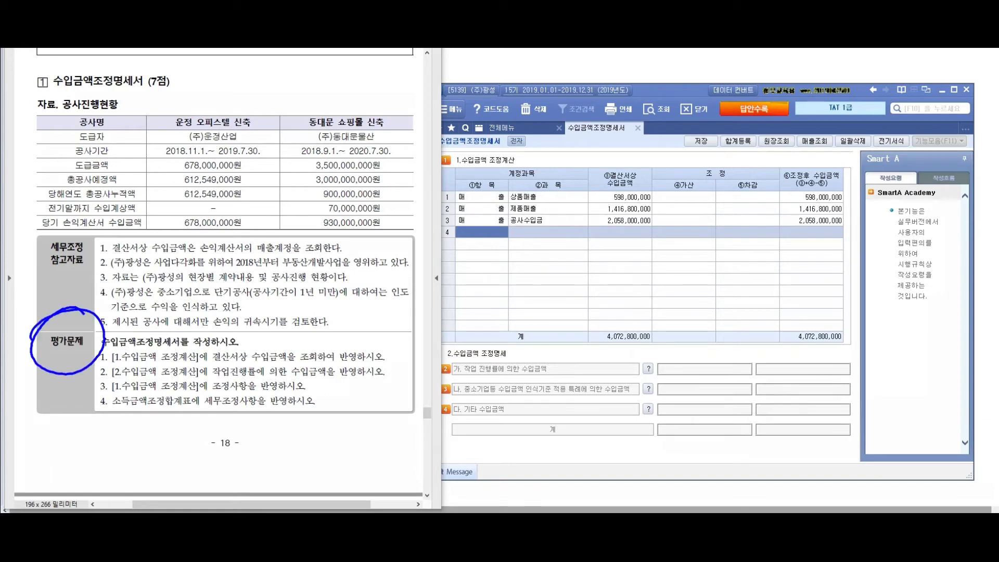
left_click_drag(213, 366, 382, 359)
left_click_drag(271, 339, 306, 323)
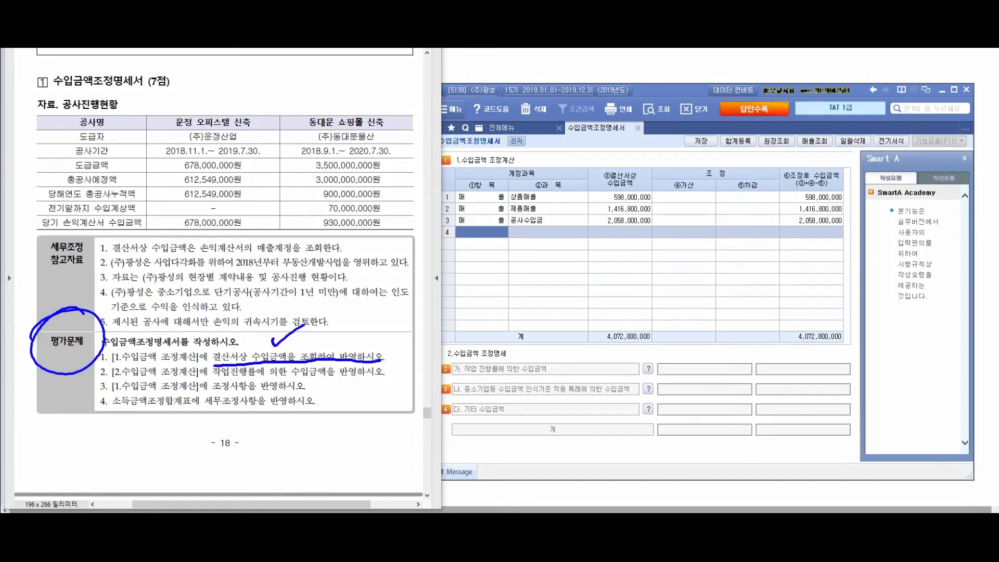
Step: Underline requirement 2 and mark the form's 작업 진행률에 의한 수입금액 entry, circling its help button beside a handwritten note
mouse_move(124, 374)
left_mouse_down()
mouse_move(398, 387)
mouse_move(388, 385)
left_mouse_up()
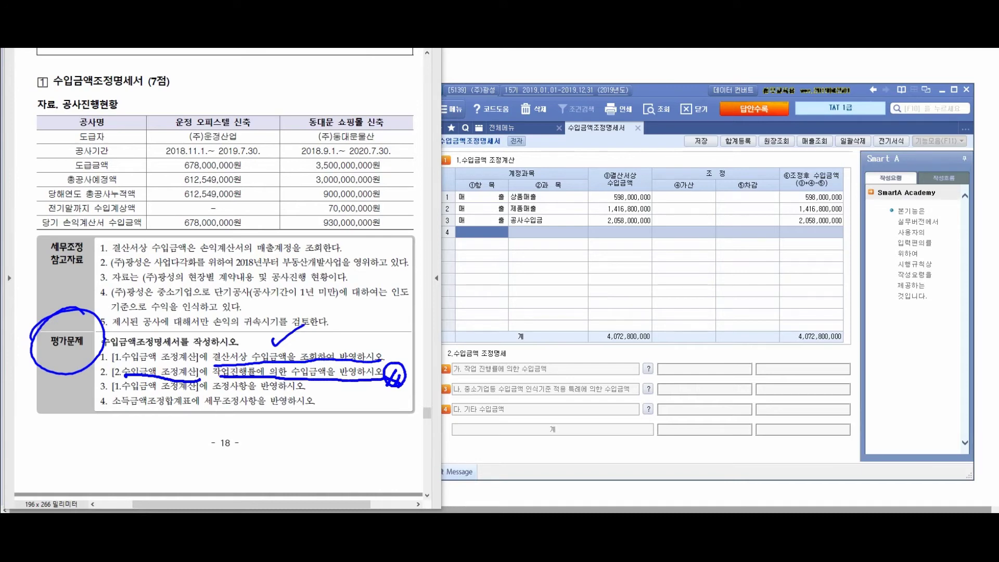
mouse_move(461, 349)
left_mouse_down()
mouse_move(428, 354)
mouse_move(463, 382)
mouse_move(457, 348)
left_mouse_up()
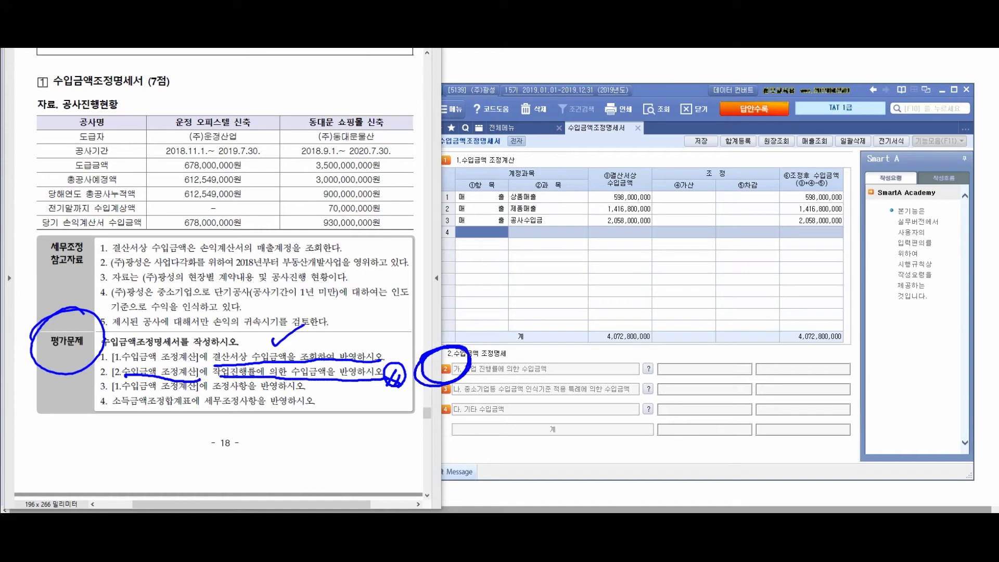
left_click_drag(471, 380, 551, 374)
mouse_move(648, 348)
left_mouse_down()
mouse_move(632, 390)
mouse_move(655, 347)
mouse_move(710, 377)
mouse_move(731, 370)
left_mouse_up()
left_click_drag(735, 352, 733, 424)
left_click_drag(755, 369, 832, 366)
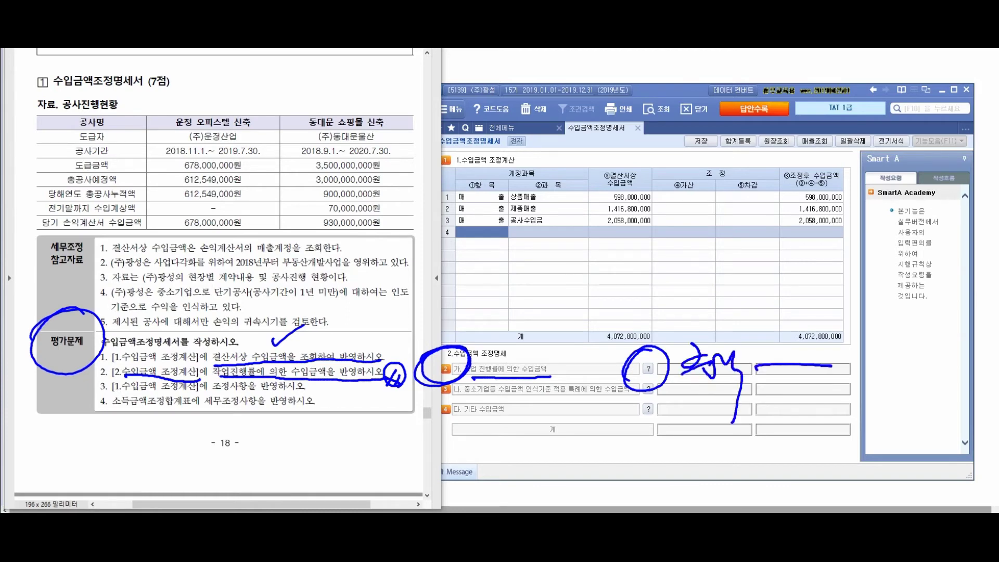
Step: Handwrite 진행기준 above the 동대문 쇼핑몰 신축 column, circle its amounts, and add a handwritten note beside them
left_click_drag(289, 82, 307, 111)
mouse_move(312, 78)
left_mouse_down()
mouse_move(313, 112)
mouse_move(324, 111)
left_mouse_up()
left_click_drag(329, 83, 355, 108)
mouse_move(364, 74)
left_mouse_down()
mouse_move(361, 122)
mouse_move(371, 98)
mouse_move(397, 98)
left_mouse_up()
mouse_move(372, 107)
left_mouse_down()
mouse_move(397, 115)
mouse_move(303, 171)
mouse_move(359, 126)
mouse_move(419, 156)
mouse_move(411, 133)
mouse_move(296, 177)
mouse_move(359, 229)
mouse_move(396, 141)
left_mouse_up()
mouse_move(477, 162)
left_mouse_down()
mouse_move(471, 182)
mouse_move(497, 189)
left_mouse_up()
left_click_drag(513, 164, 531, 237)
left_click_drag(560, 186, 673, 174)
Step: Cross out the 운정 오피스텔 신축 column and handwrite 인도기준 over it
left_click_drag(246, 66, 135, 245)
left_click_drag(156, 81, 261, 276)
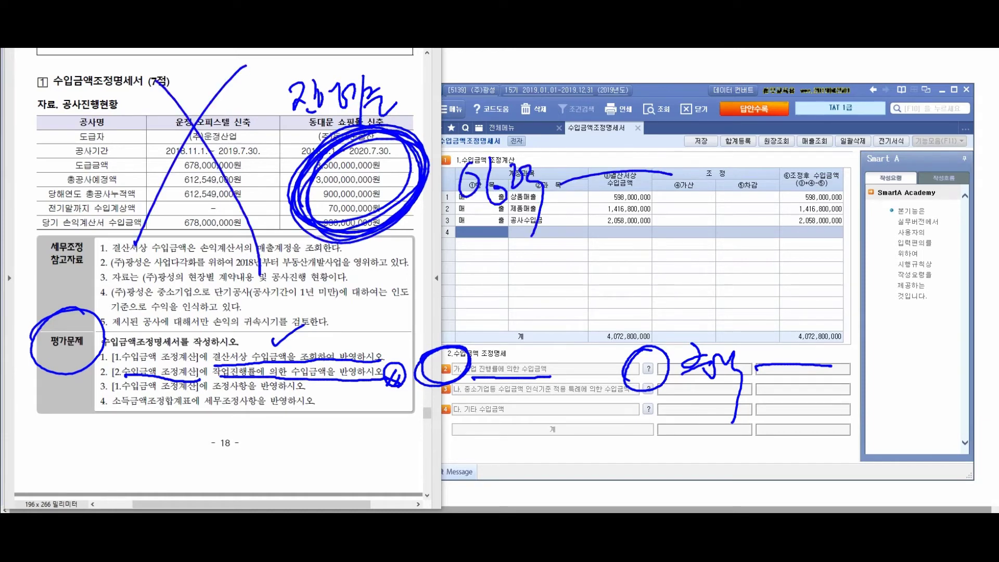
left_click_drag(66, 137, 68, 203)
mouse_move(81, 161)
left_mouse_down()
mouse_move(99, 190)
mouse_move(125, 157)
left_mouse_up()
mouse_move(117, 151)
left_mouse_down()
mouse_move(137, 143)
mouse_move(154, 172)
left_mouse_up()
left_click_drag(145, 130, 179, 139)
left_click_drag(180, 148, 203, 110)
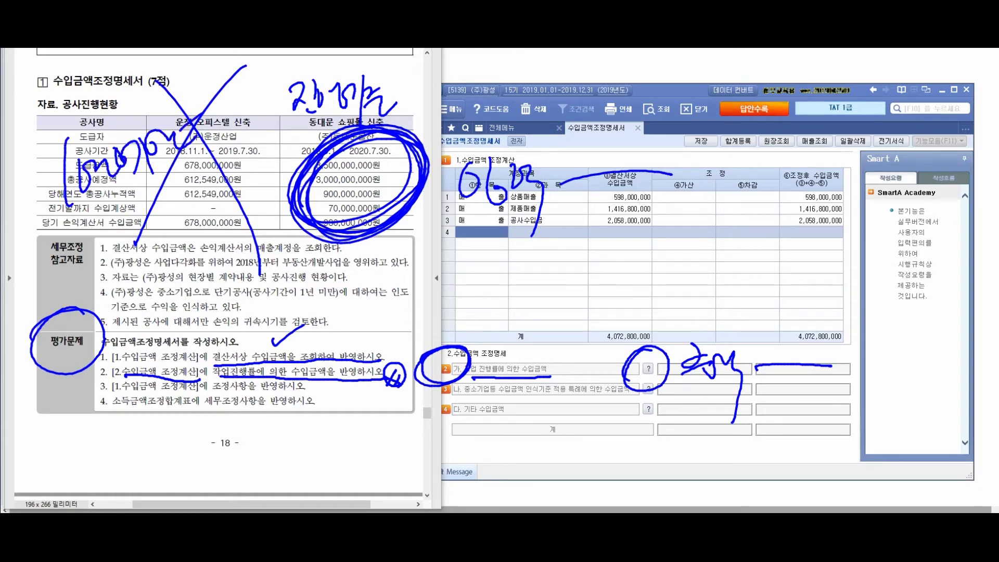
Step: Draw an arrow from the circled 동대문 amounts to the form's 작업 진행률 entry, clear all annotations, and return to the form's row 4
mouse_move(397, 228)
left_mouse_down()
mouse_move(442, 309)
mouse_move(414, 360)
left_mouse_up()
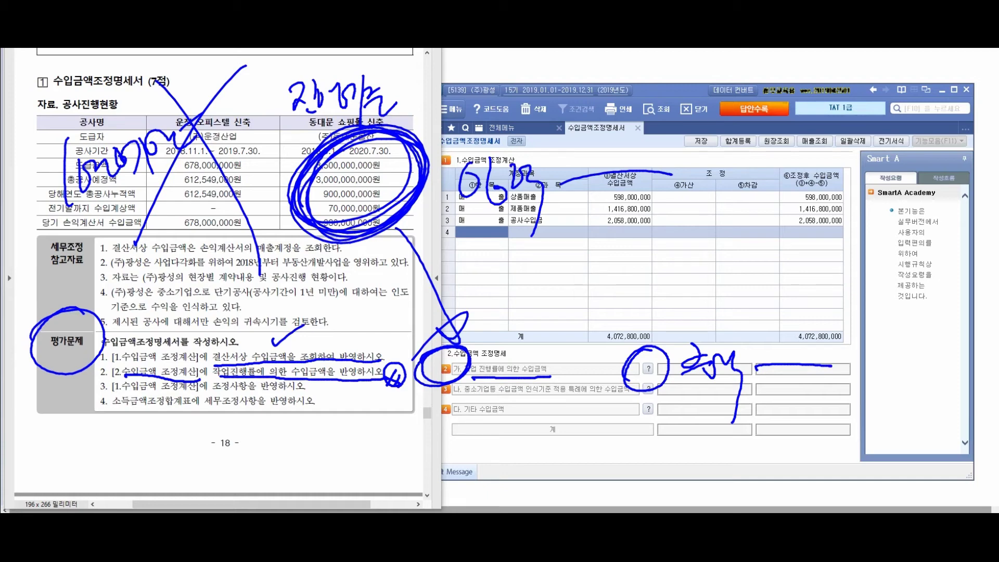
key("Escape")
left_click(481, 233)
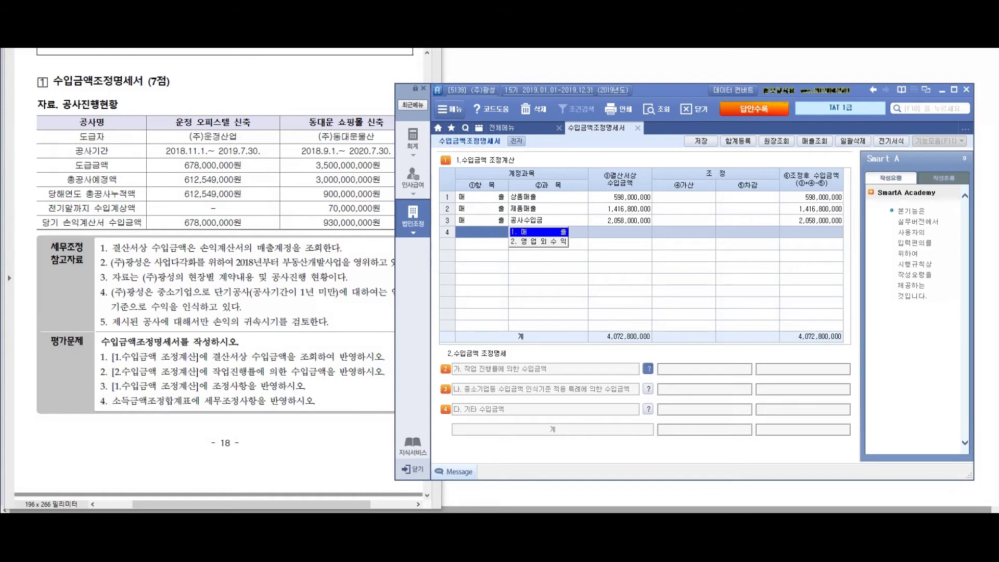
Step: Open the 작업 진행률에 의한 수입금액 form and enter 공사명 동대문 쇼핑몰 신축 with 도급자 (주)동대문물산
left_click(648, 368)
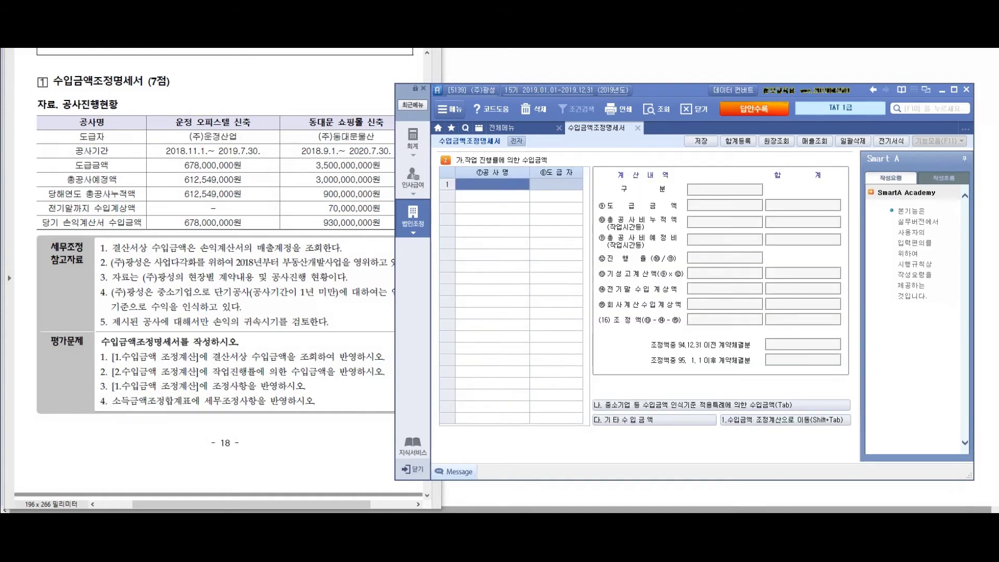
key("F2")
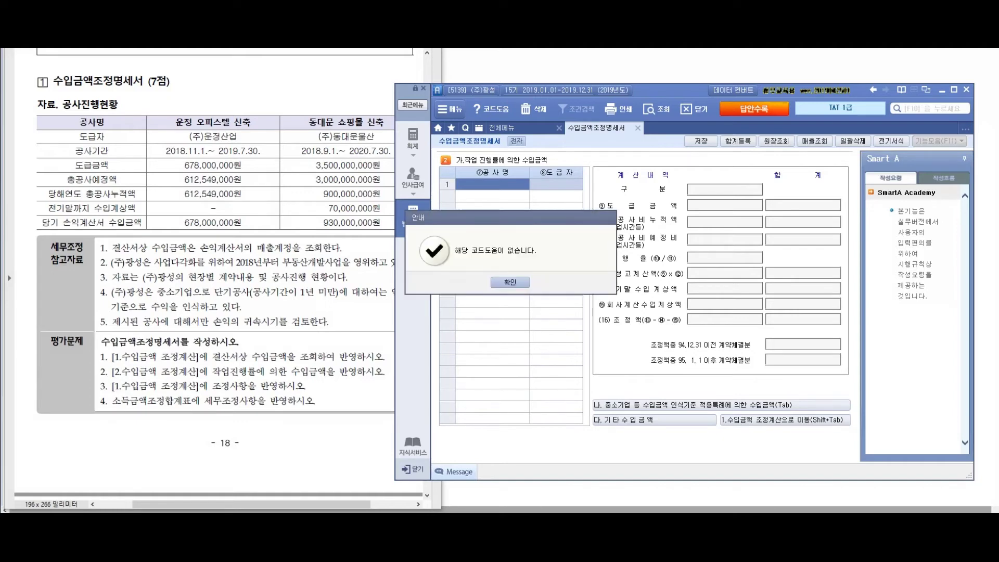
key("Return")
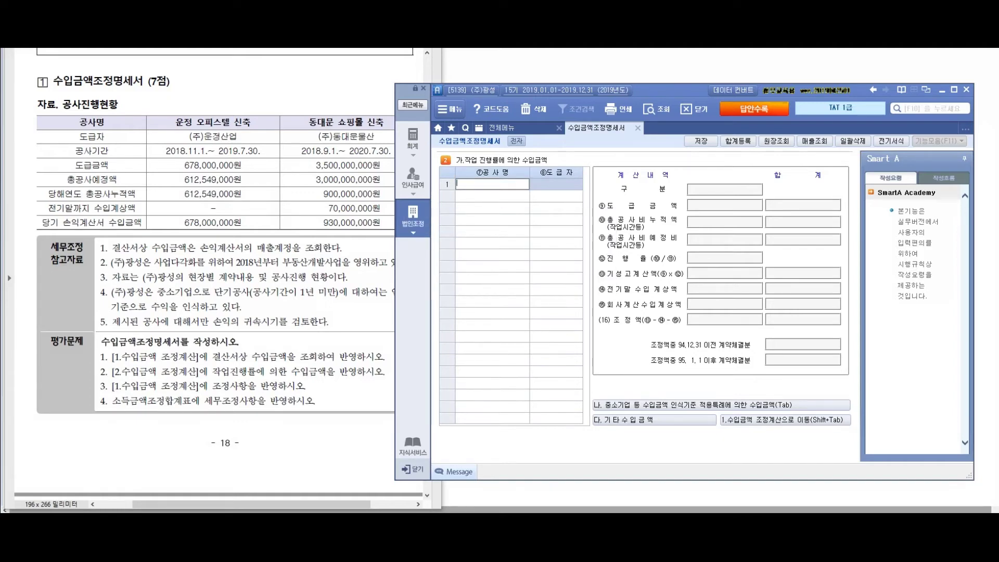
type("동대문 쇼핑몰 신축")
key("Return")
type("(주)동대문물사")
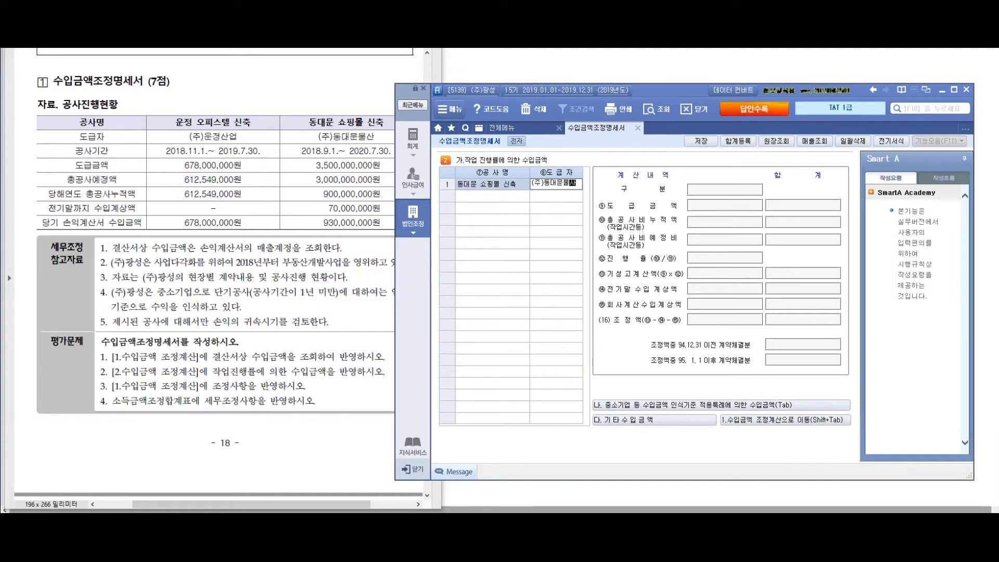
key("Return")
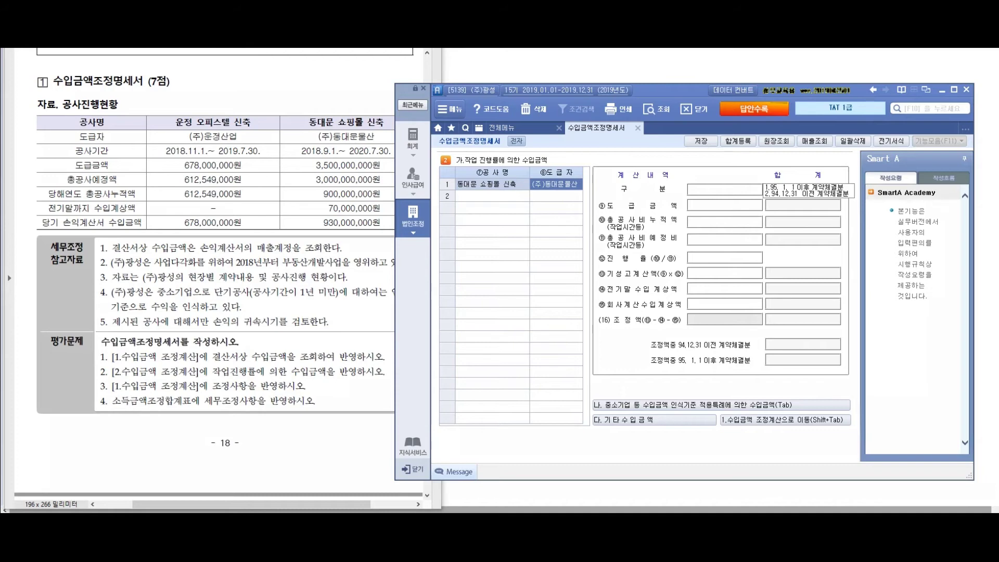
Step: Circle the 구분 contract-date options, draw an arrow away from them, and handwrite 94.12.31 over the form
left_click_drag(781, 165, 809, 248)
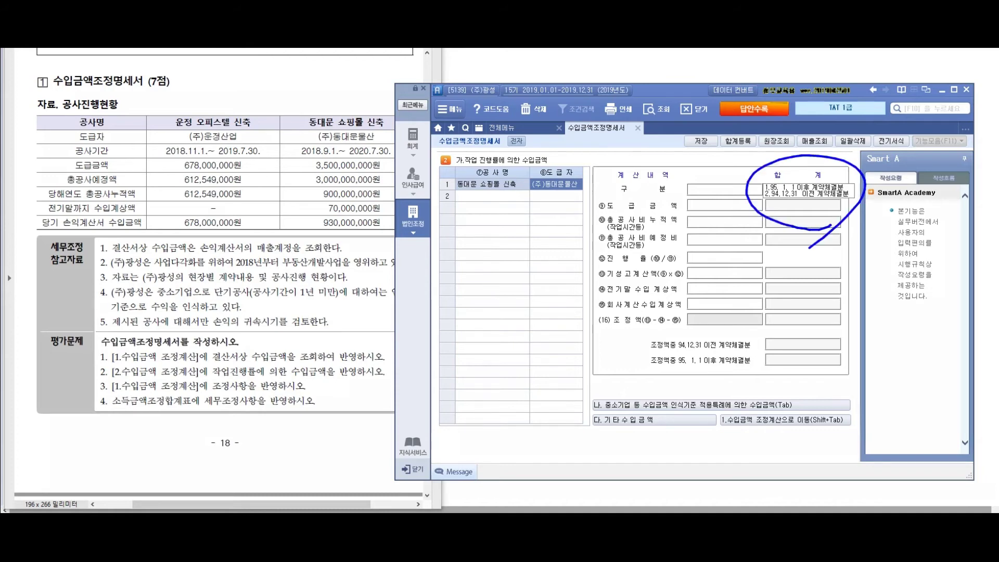
mouse_move(751, 220)
left_mouse_down()
mouse_move(637, 289)
mouse_move(654, 305)
mouse_move(623, 292)
mouse_move(652, 296)
left_mouse_up()
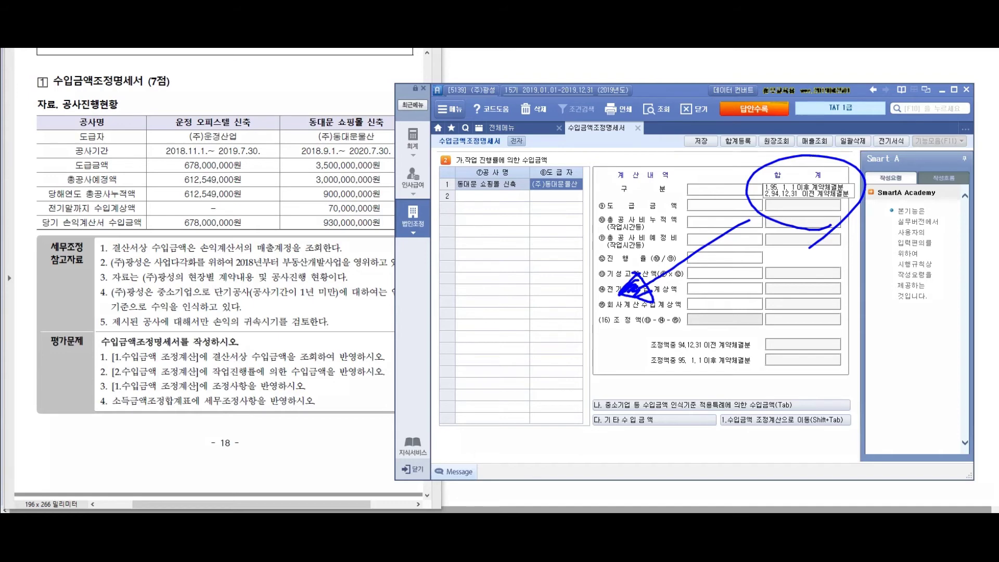
left_click_drag(491, 315, 473, 356)
mouse_move(497, 325)
left_mouse_down()
mouse_move(522, 341)
mouse_move(504, 341)
left_mouse_up()
mouse_move(541, 320)
left_mouse_down()
mouse_move(543, 342)
mouse_move(587, 345)
left_mouse_up()
left_click(579, 329)
left_click_drag(604, 333, 592, 361)
Step: Handwrite 95.1.1 이후 below the first date and add an underlined handwritten note beside it
mouse_move(479, 383)
left_mouse_down()
mouse_move(470, 427)
mouse_move(489, 423)
left_mouse_up()
left_click_drag(551, 385, 544, 414)
left_click(562, 412)
left_click_drag(592, 385, 585, 415)
left_click_drag(644, 385, 641, 396)
mouse_move(661, 377)
left_mouse_down()
mouse_move(663, 407)
mouse_move(683, 391)
left_mouse_up()
left_click_drag(672, 411, 690, 429)
mouse_move(743, 398)
left_mouse_down()
mouse_move(772, 372)
mouse_move(810, 401)
left_mouse_up()
mouse_move(832, 367)
left_mouse_down()
mouse_move(838, 397)
mouse_move(895, 388)
mouse_move(897, 398)
left_mouse_up()
left_click_drag(723, 418, 901, 409)
Step: Circle the 동대문 construction period in the problem, draw an arrow toward the handwritten dates, and underline the 95.1.1 note
mouse_move(340, 119)
left_mouse_down()
mouse_move(339, 172)
mouse_move(389, 341)
left_mouse_up()
mouse_move(366, 327)
left_mouse_down()
mouse_move(400, 312)
mouse_move(383, 320)
left_mouse_up()
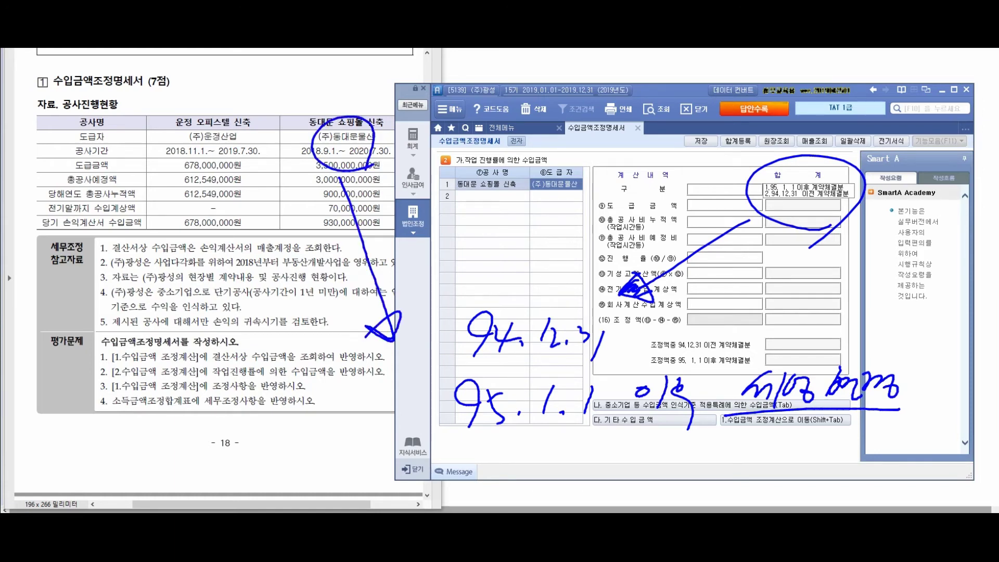
left_click_drag(410, 443, 895, 411)
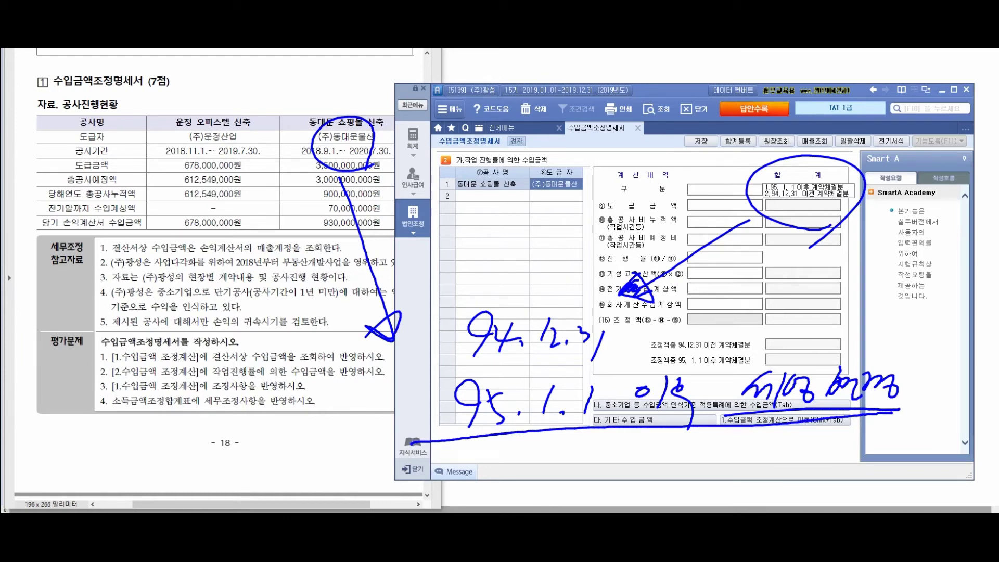
Step: Clear all annotations and set 구분 to 95. 1. 1 이후 계약체결분
key("Escape")
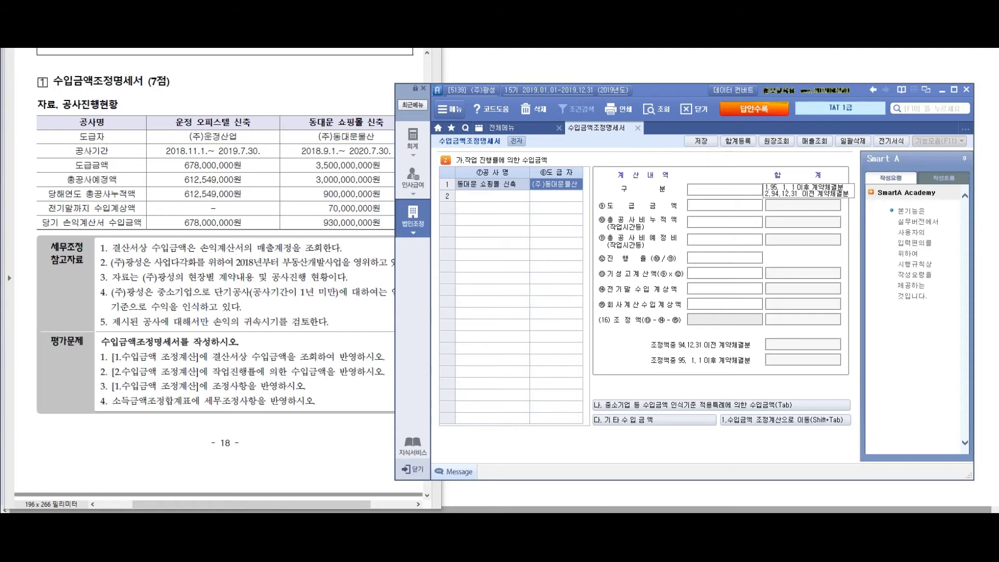
key("1")
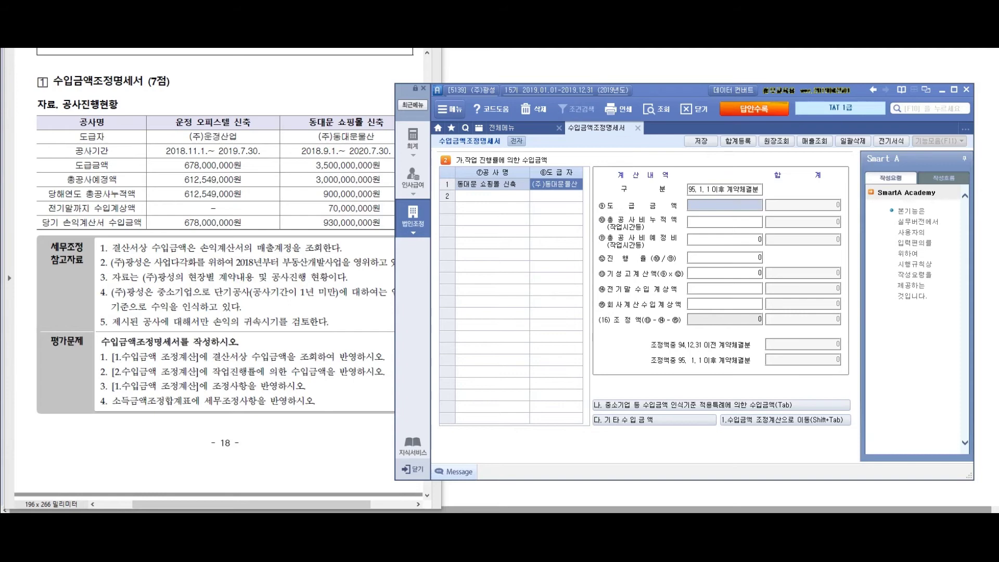
Step: Bring the problem document forward and mark over the form's 도급금액, 총공사비누적액, 총공사비예정비 and 회사계산수입계상액 labels
key("alt+Tab")
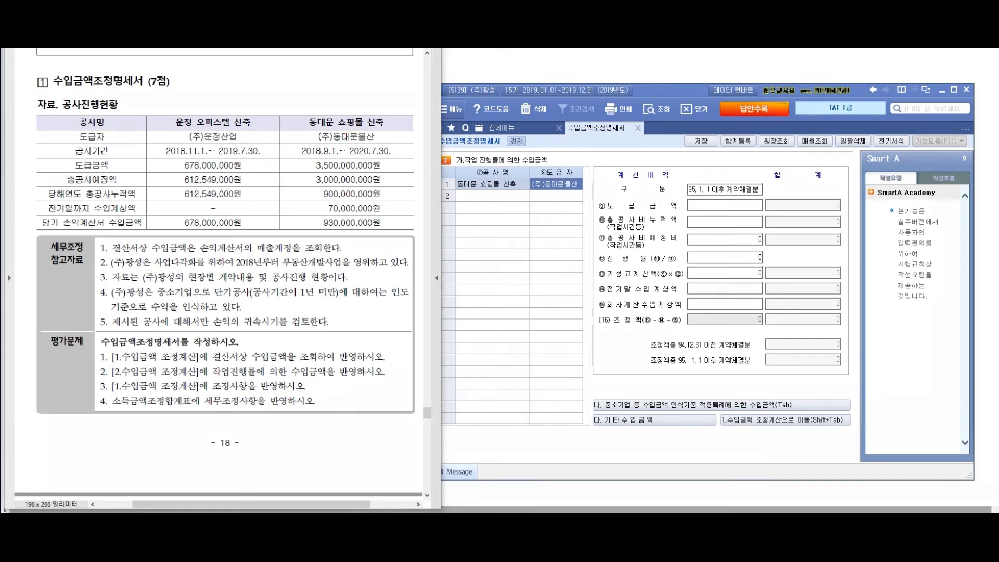
mouse_move(603, 210)
left_mouse_down()
mouse_move(683, 201)
mouse_move(696, 221)
left_mouse_up()
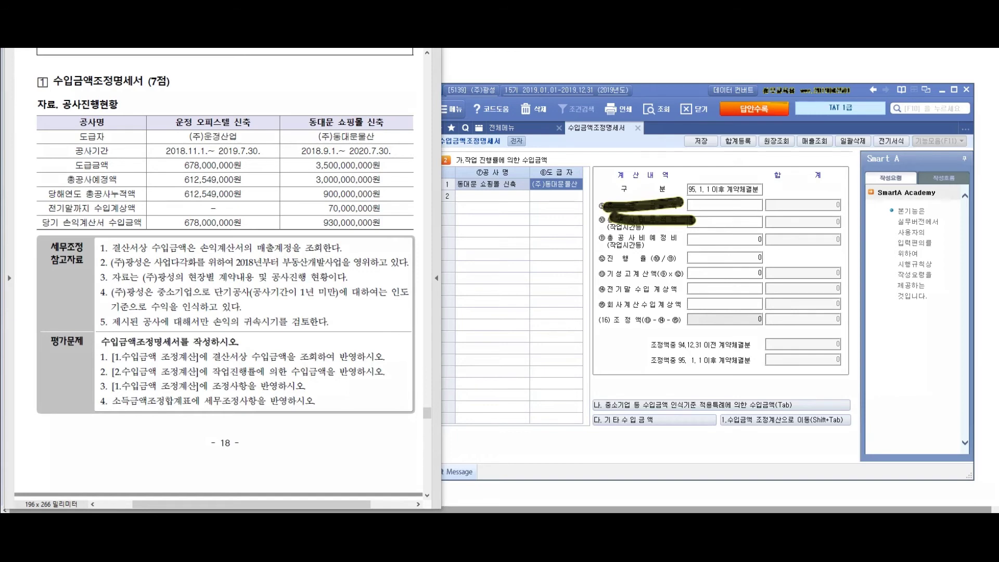
left_click_drag(605, 241, 673, 238)
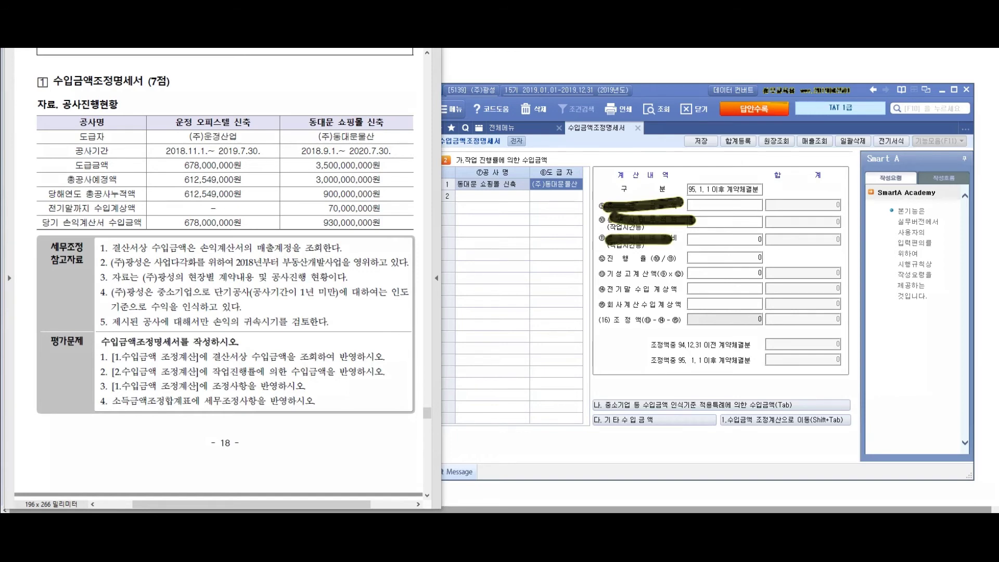
left_click_drag(608, 304, 676, 303)
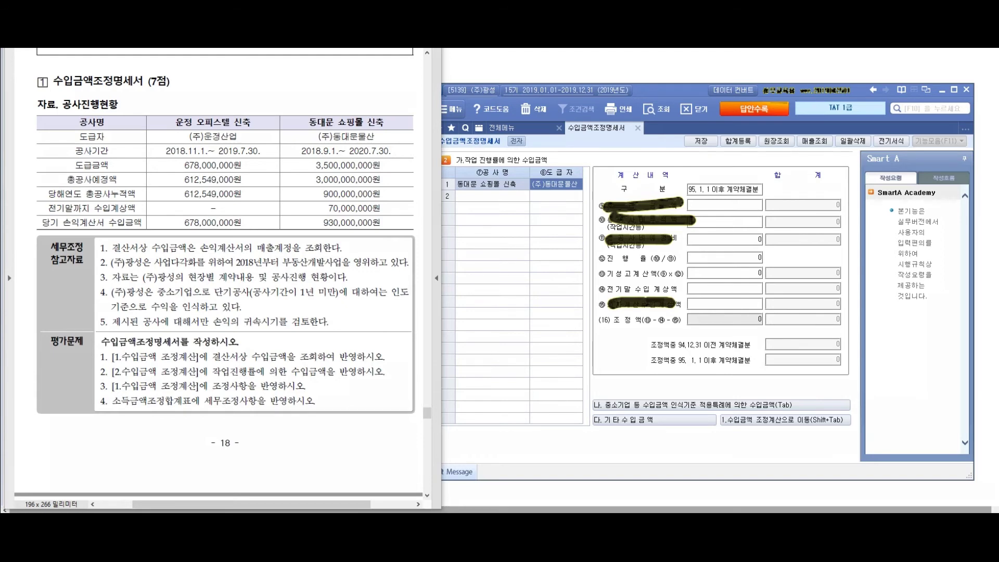
Step: Mark over the problem table's row labels from 도급금액 through 당기 손익계산서 수입금액, plus the form's 전기말수입계상액 label
left_click_drag(75, 165, 113, 166)
left_click_drag(54, 181, 119, 181)
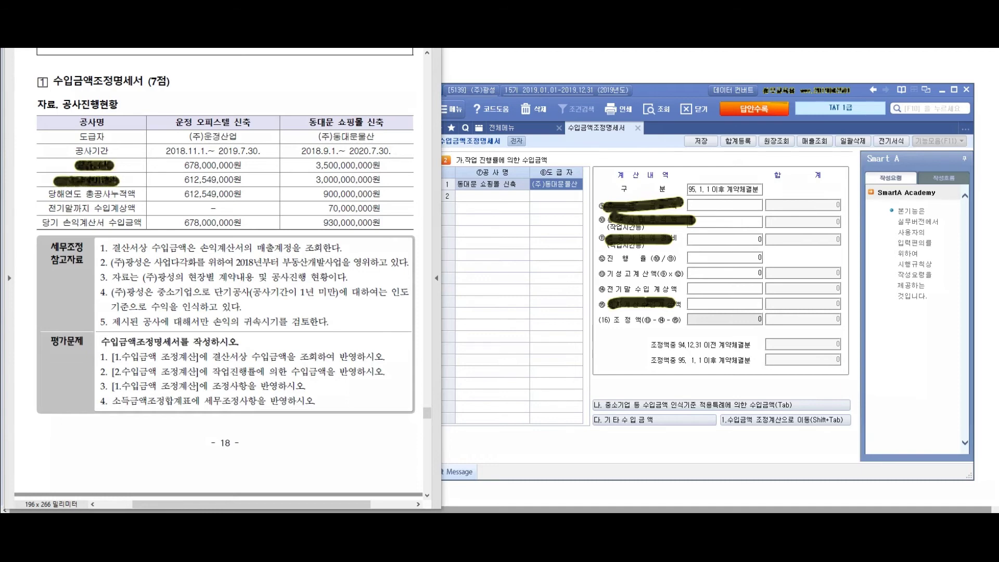
left_click_drag(40, 193, 143, 194)
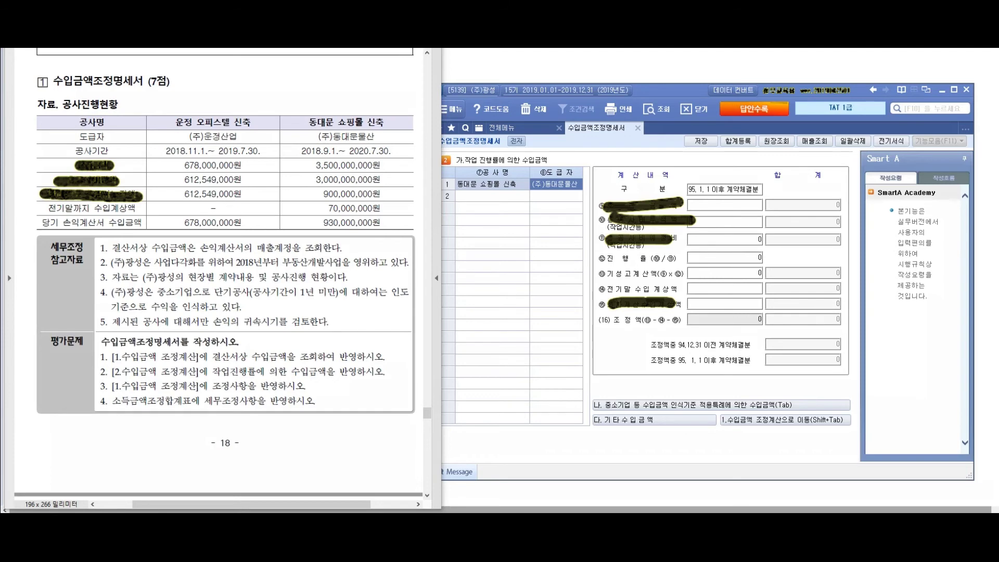
left_click_drag(46, 208, 134, 209)
left_click_drag(606, 290, 671, 291)
left_click_drag(39, 222, 148, 223)
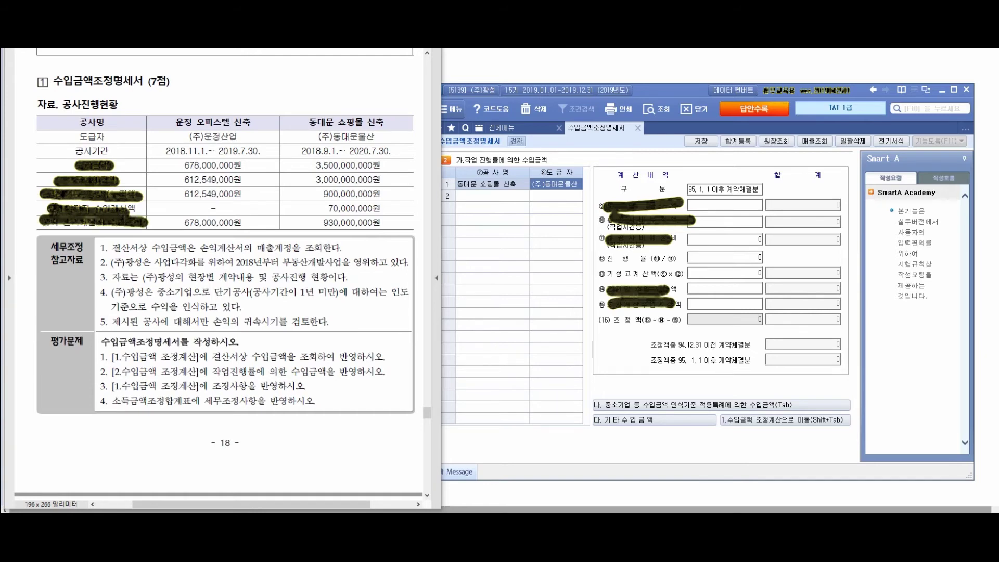
Step: Mark over the five amounts in the 동대문 쇼핑몰 신축 column of the problem table
mouse_move(314, 165)
left_mouse_down()
mouse_move(374, 164)
mouse_move(331, 178)
mouse_move(383, 178)
left_mouse_up()
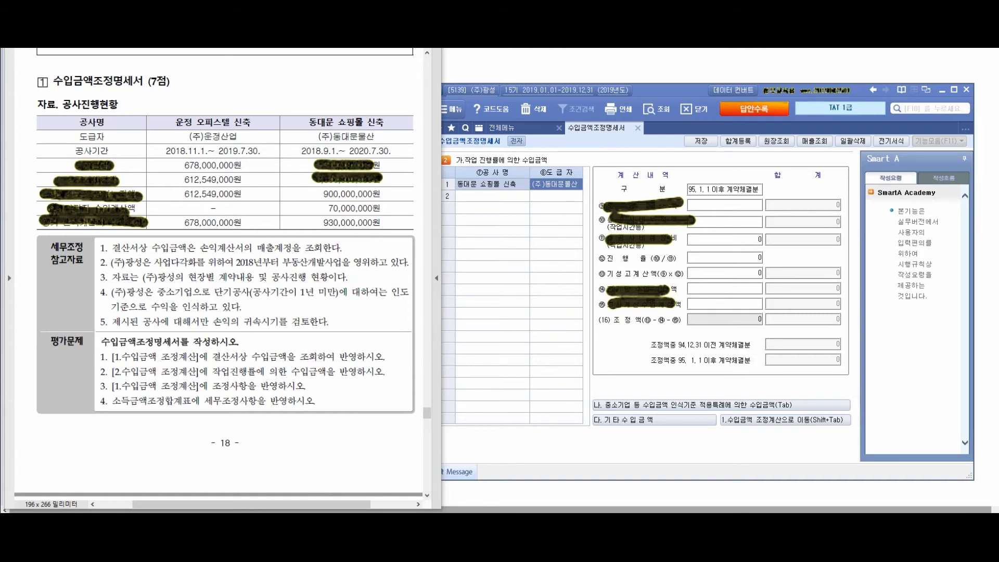
mouse_move(316, 194)
left_mouse_down()
mouse_move(382, 194)
mouse_move(368, 207)
left_mouse_up()
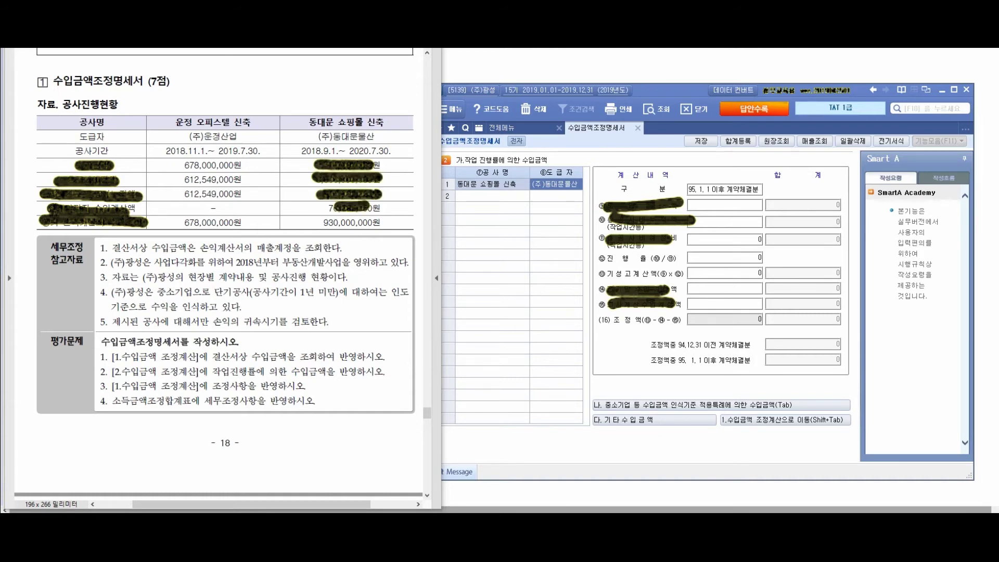
left_click_drag(315, 224, 380, 224)
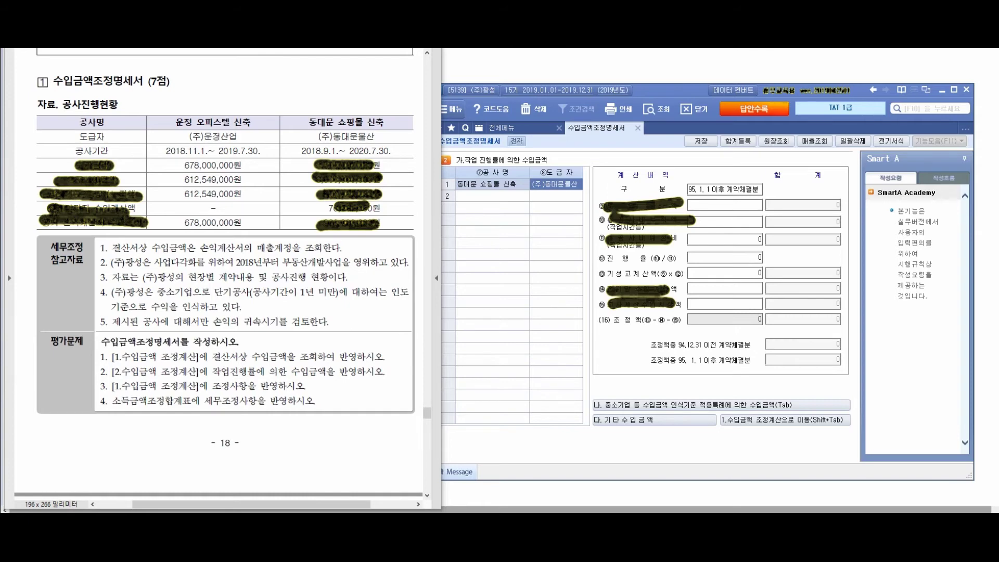
Step: Return to the form and enter 3,500,000,000 as 도급금액 and 900,000,000 as 총공사비누적액
left_click(724, 205)
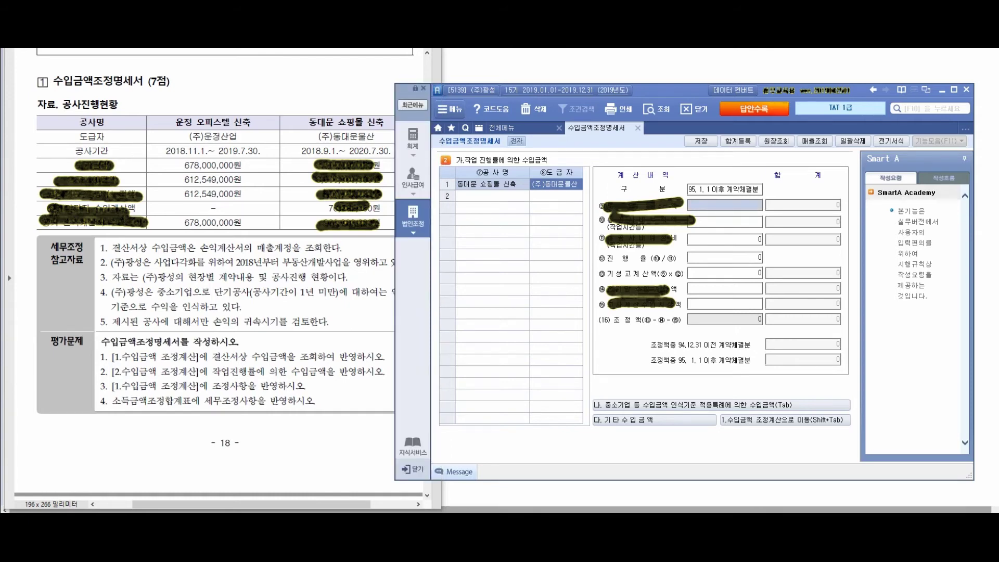
type("3500000000")
key("Return")
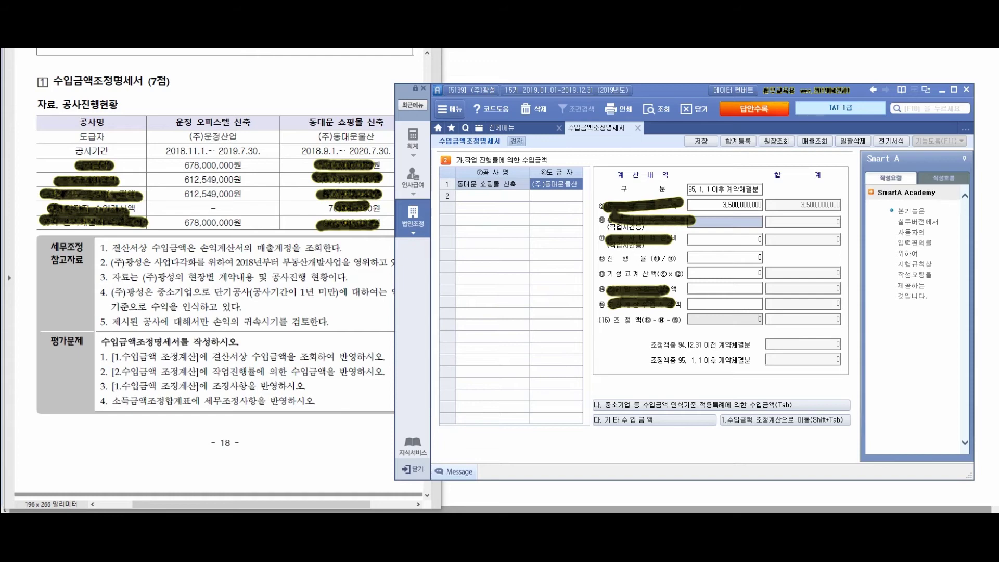
type("900000000")
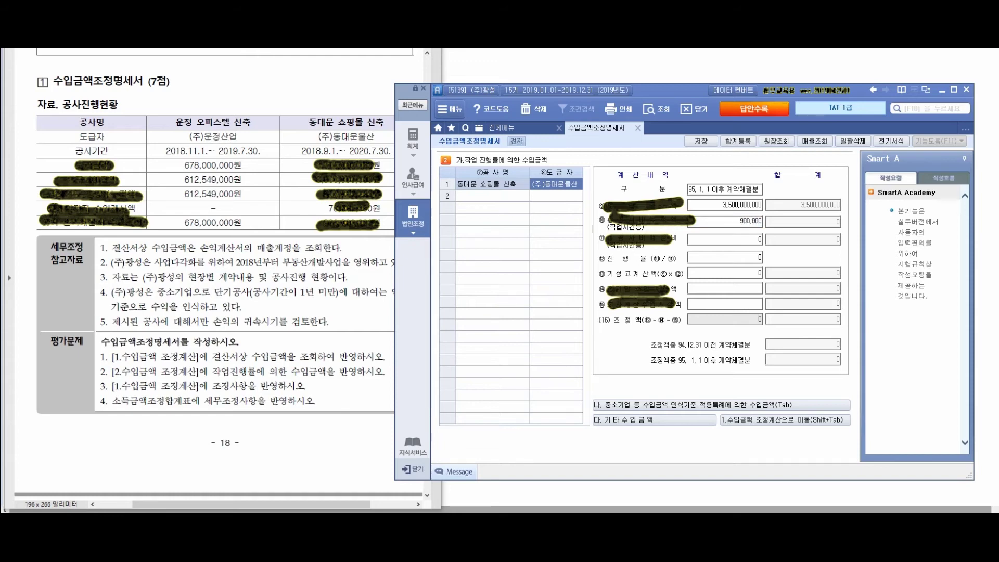
key("Return")
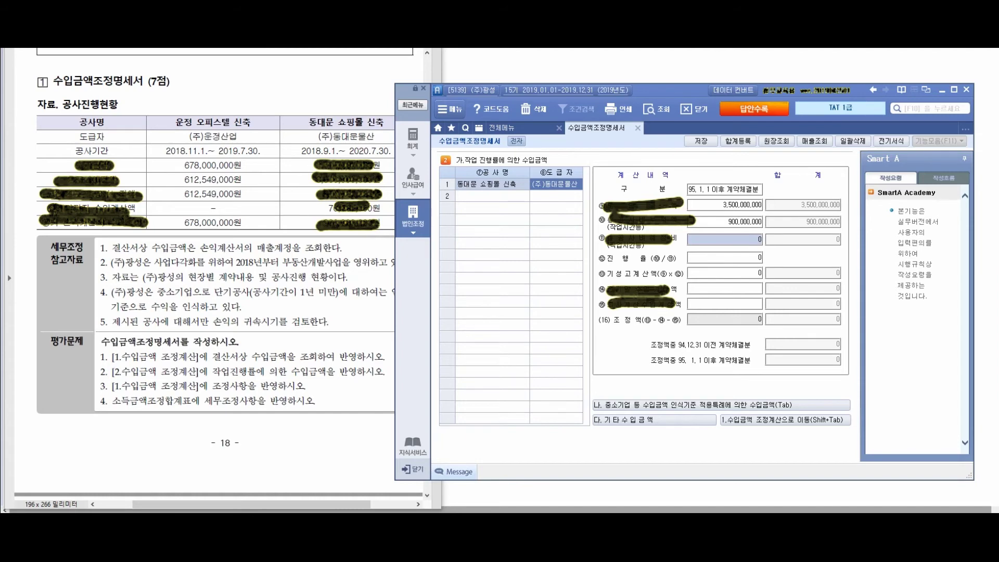
type("3")
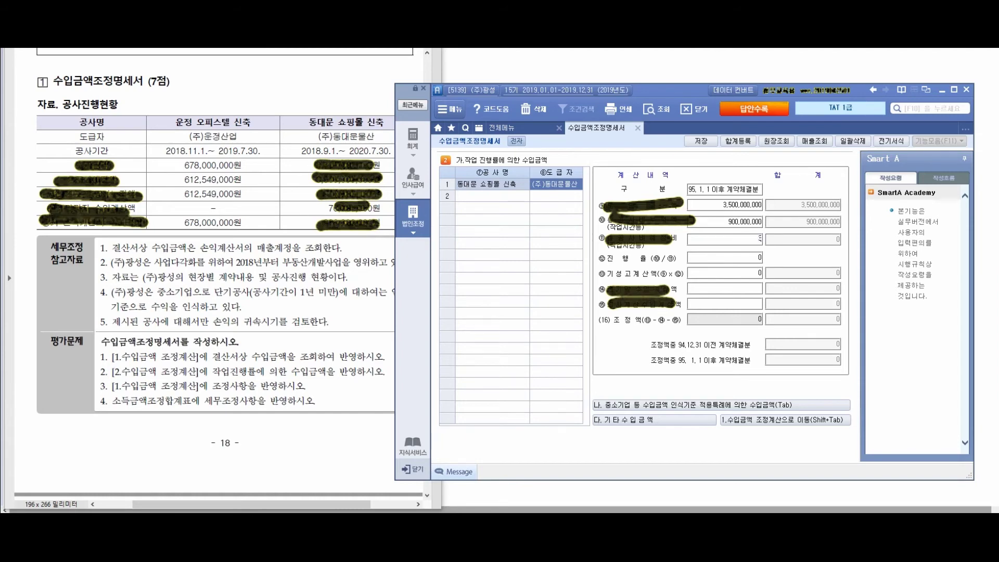
type(",500,000,000")
key("Return")
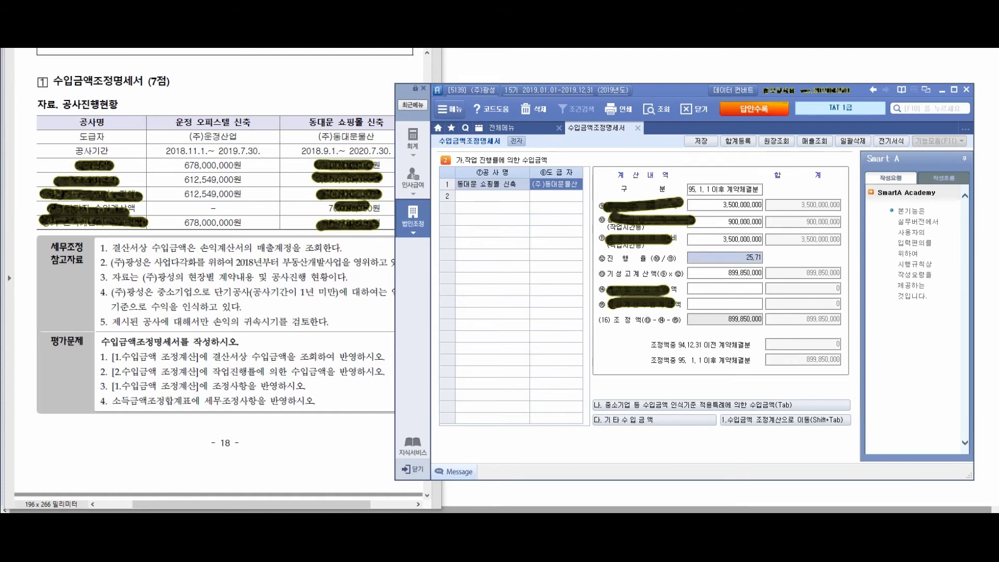
Step: Set 총공사비예정비 to 3,000,000,000
key("Up")
key("Up")
key("Down")
key("Down")
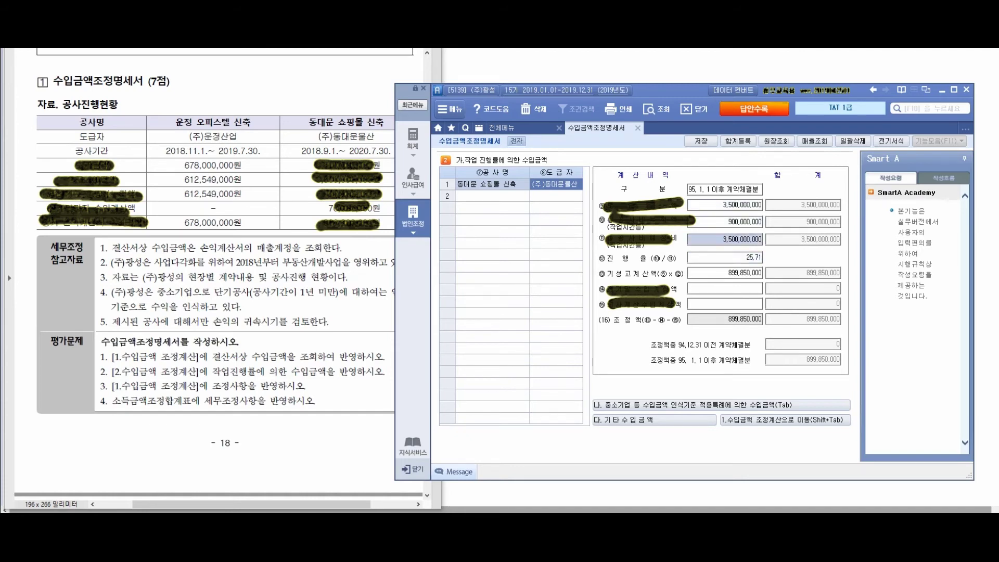
type("3,000,000,00")
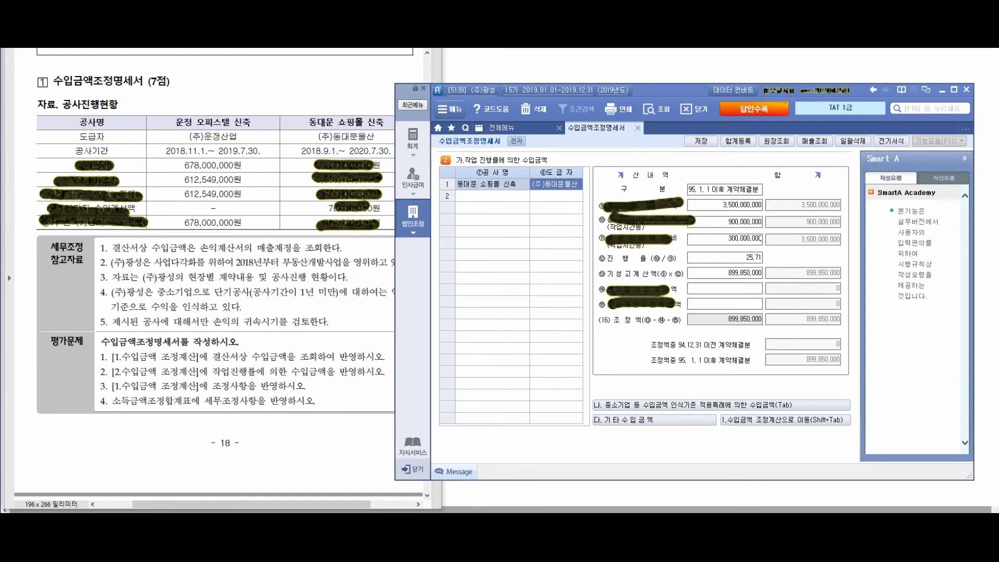
type("0")
key("Return")
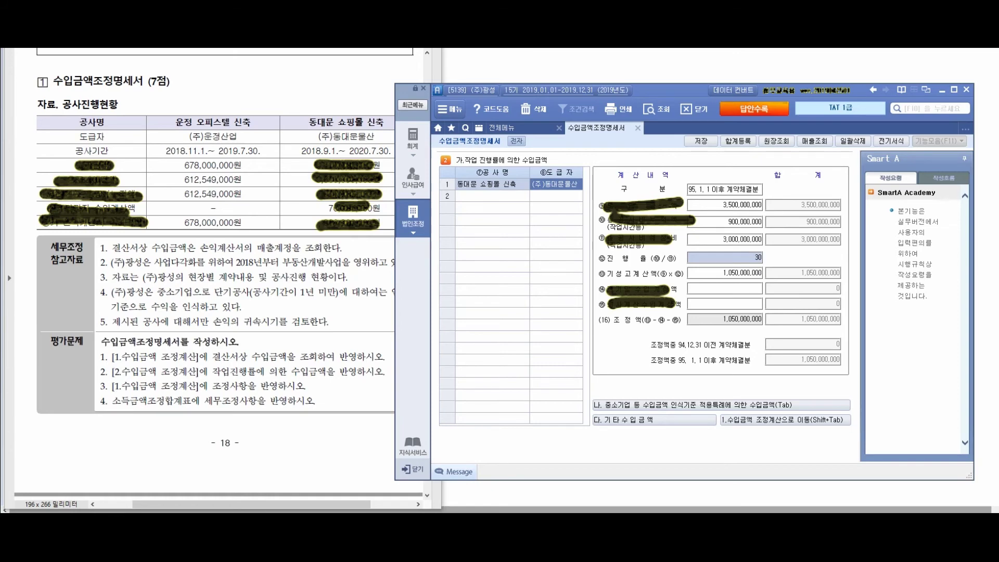
Step: Enter 70,000,000 as 전기말수입계상액 and 930,000,000 as 회사계산수입계상액, and reselect the 동대문 쇼핑몰 신축 row
key("Return")
key("Return")
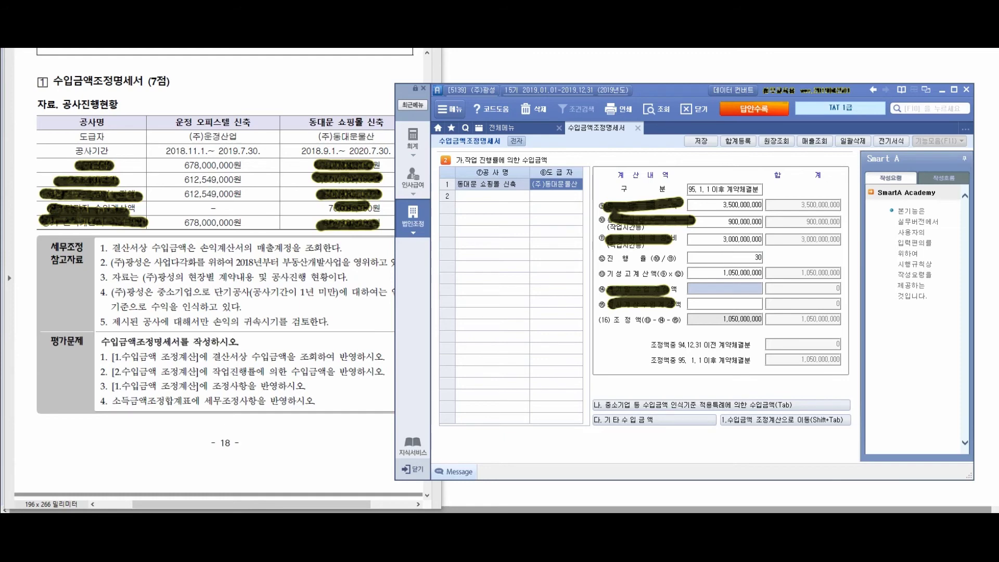
type("70000000")
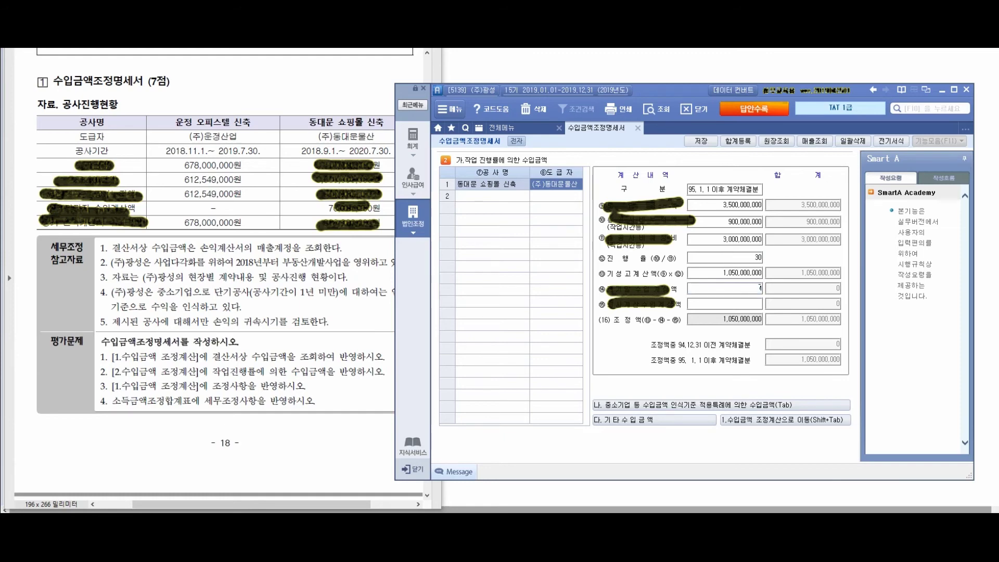
key("Return")
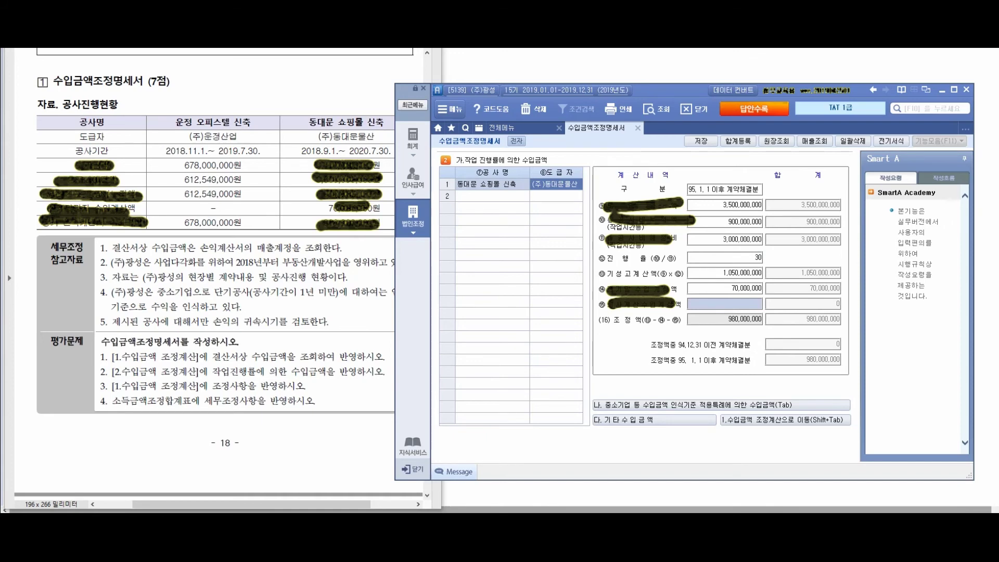
type("930000000")
key("Return")
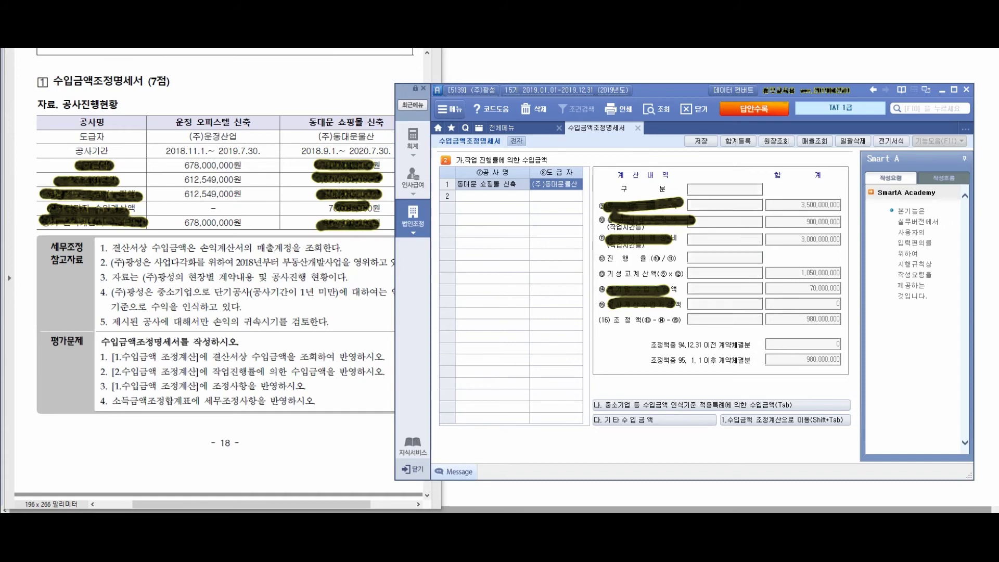
left_click(492, 184)
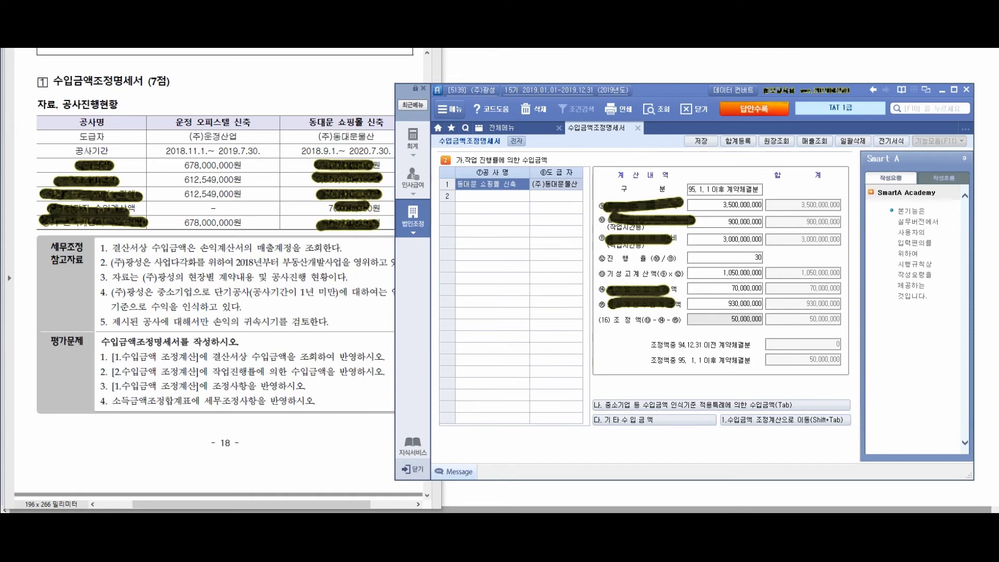
Step: Mark the post-1995 contract adjustment of 50,000,000 and the 930,000,000 company income, and handwrite 980,000,000 as the tax-law progress-based income
mouse_move(648, 369)
left_mouse_down()
mouse_move(808, 383)
mouse_move(783, 377)
left_mouse_up()
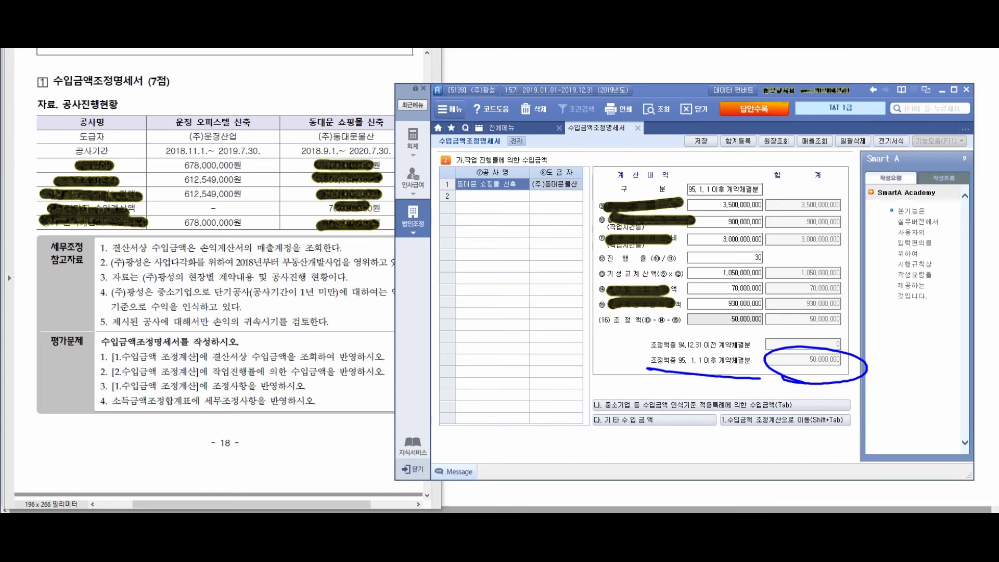
mouse_move(598, 315)
left_mouse_down()
mouse_move(706, 312)
mouse_move(780, 298)
mouse_move(617, 295)
mouse_move(576, 317)
mouse_move(645, 314)
left_mouse_up()
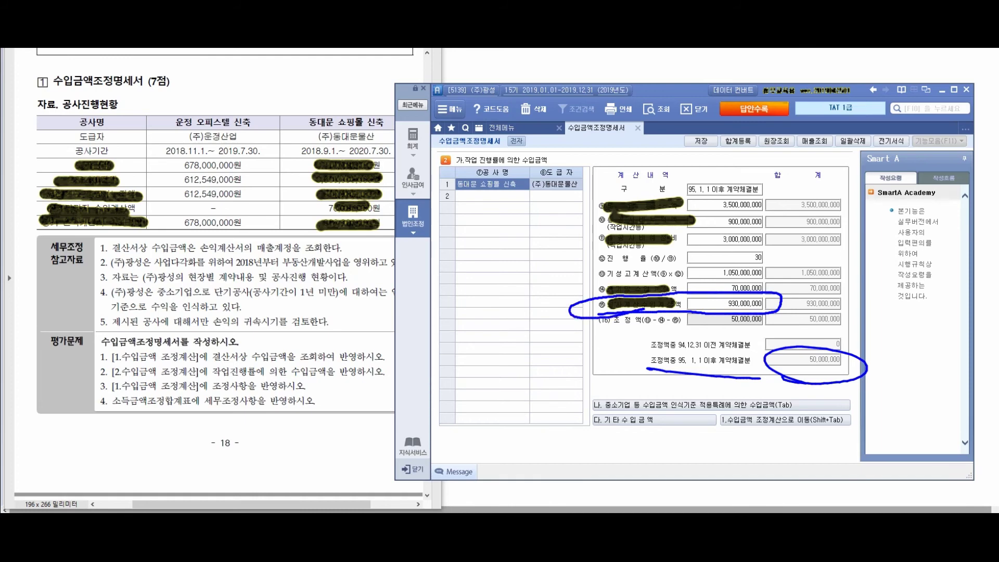
mouse_move(426, 368)
left_mouse_down()
mouse_move(424, 412)
mouse_move(483, 396)
mouse_move(505, 402)
left_mouse_up()
mouse_move(442, 436)
left_mouse_down()
mouse_move(476, 458)
mouse_move(504, 443)
mouse_move(533, 468)
mouse_move(554, 463)
left_mouse_up()
mouse_move(571, 428)
left_mouse_down()
mouse_move(583, 450)
mouse_move(627, 453)
left_mouse_up()
mouse_move(679, 427)
left_mouse_down()
mouse_move(692, 471)
mouse_move(742, 450)
mouse_move(866, 431)
left_mouse_up()
left_click_drag(671, 467, 890, 454)
left_click_drag(758, 371, 887, 369)
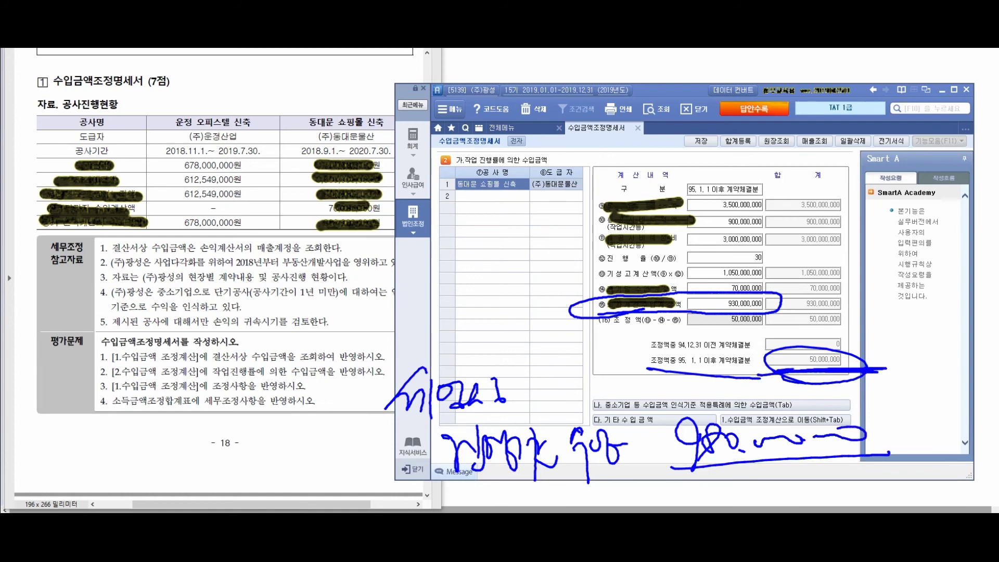
Step: Draw an arrow upward from the 50,000,000 adjustment, handwrite a note above it, and clear all screen annotations
left_click_drag(796, 345, 800, 272)
left_click_drag(800, 272, 781, 298)
mouse_move(776, 218)
left_mouse_down()
mouse_move(745, 237)
mouse_move(792, 234)
left_mouse_up()
mouse_move(774, 234)
left_mouse_down()
mouse_move(776, 267)
mouse_move(794, 242)
left_mouse_up()
left_click_drag(804, 219, 806, 260)
mouse_move(796, 229)
left_mouse_down()
mouse_move(821, 224)
mouse_move(825, 257)
mouse_move(894, 244)
left_mouse_up()
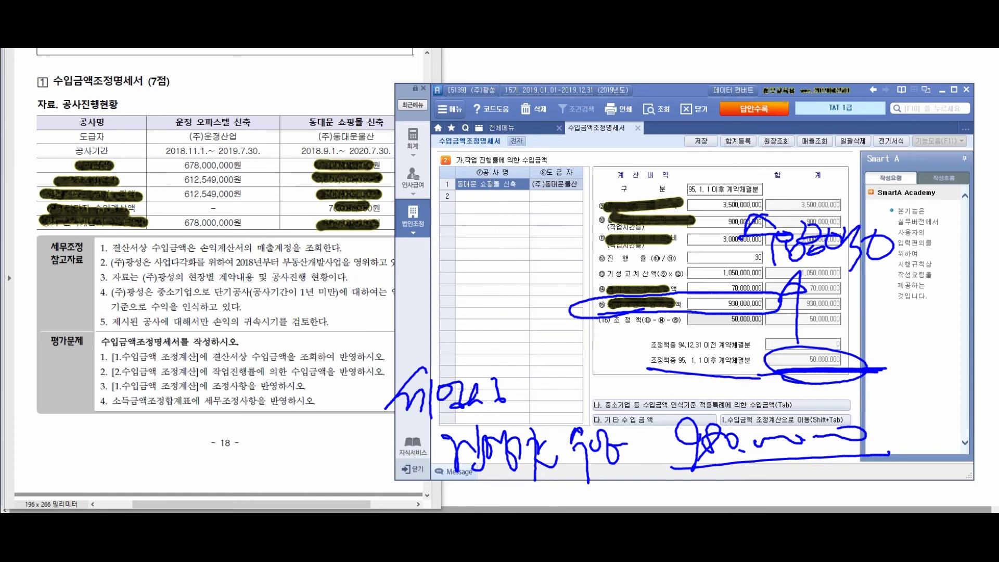
key("Escape")
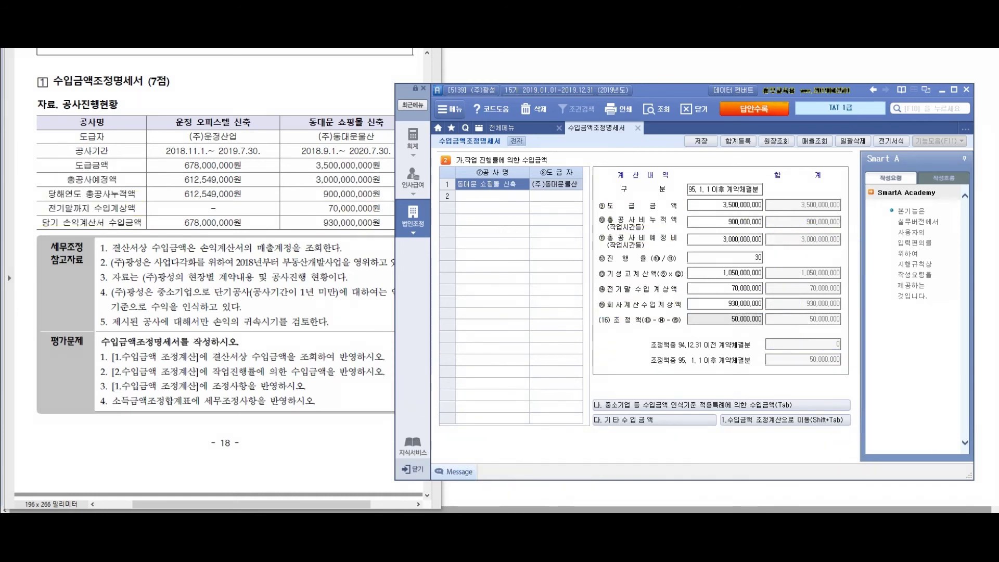
Step: Save the 작업진행률에 의한 수입금액 entries and return to the 1.수입금액 조정계산 section
left_click(701, 141)
key("Return")
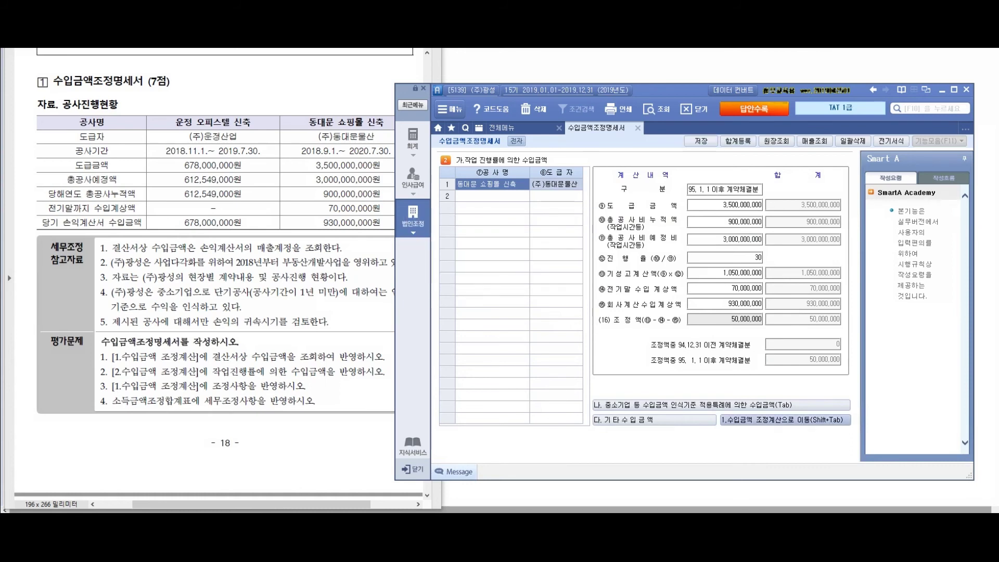
left_click(785, 419)
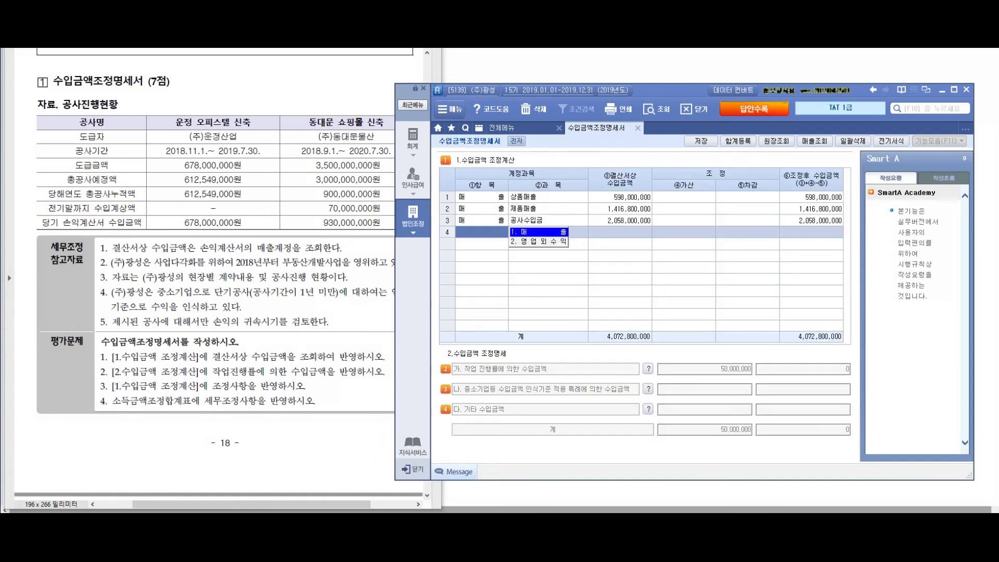
Step: Enter 50,000,000 as the 가산 adjustment for 공사수입금
left_click(620, 220)
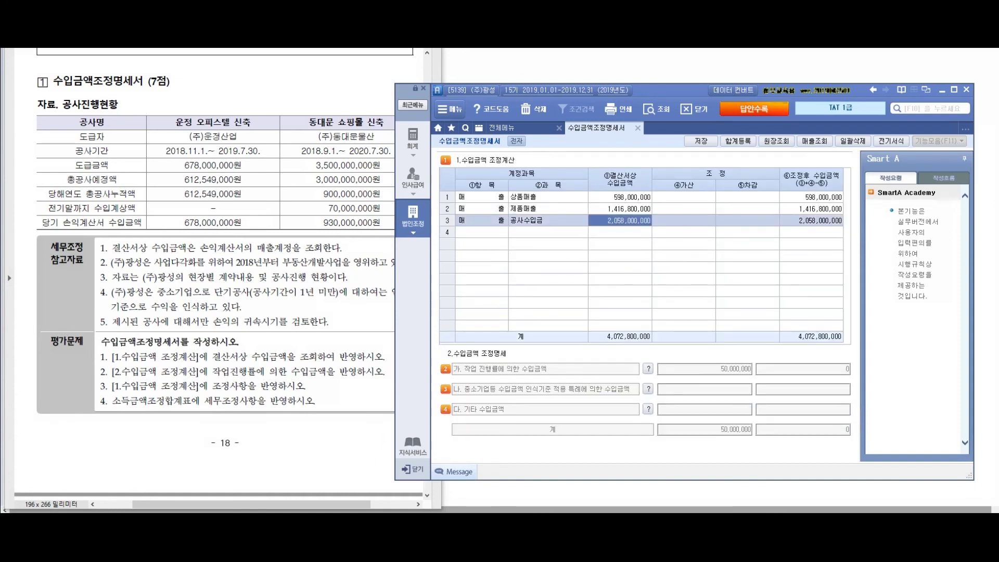
left_click(684, 221)
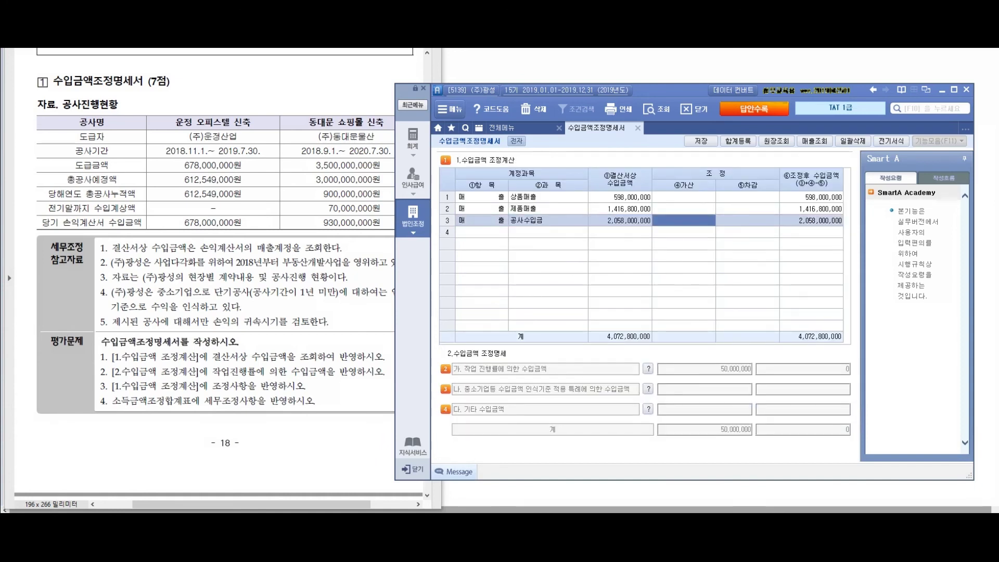
type("50000000")
key("Return")
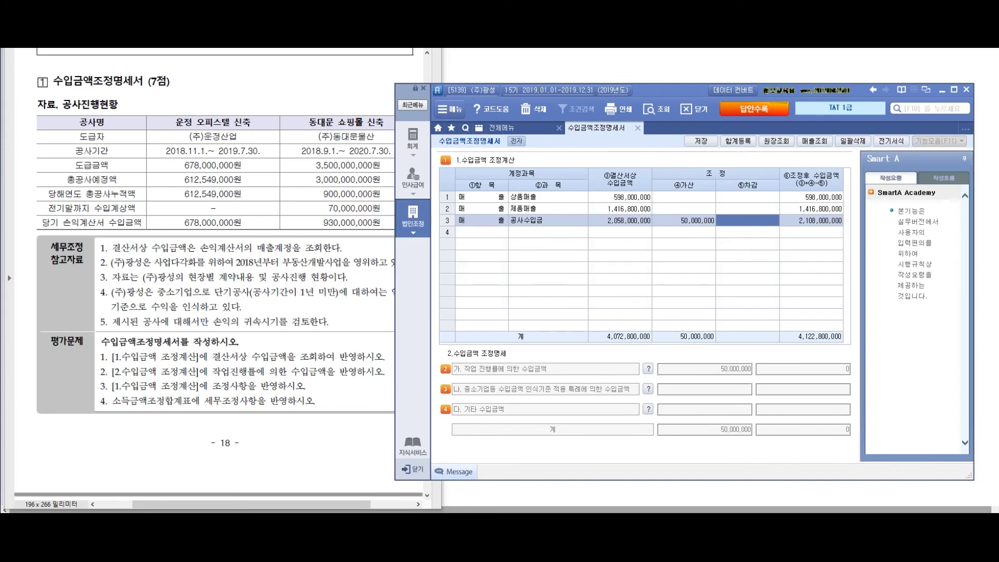
Step: Check the problem's tasks, and register 공사기성고차액 of 50,000,000 as 유보(발생) under 익금산입 및 손금불산입 in 합계등록
key("alt+Tab")
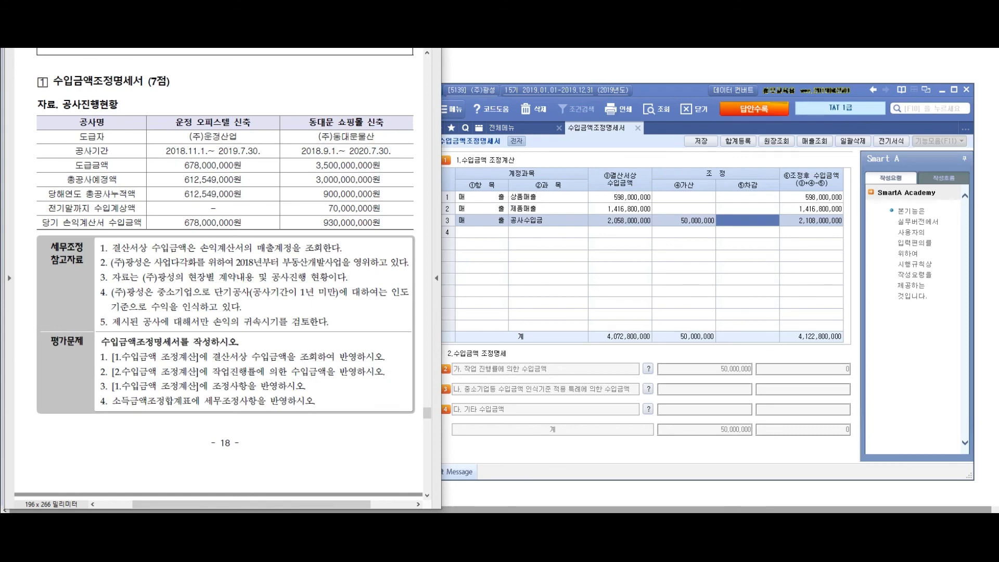
key("alt+Tab")
left_click(683, 220)
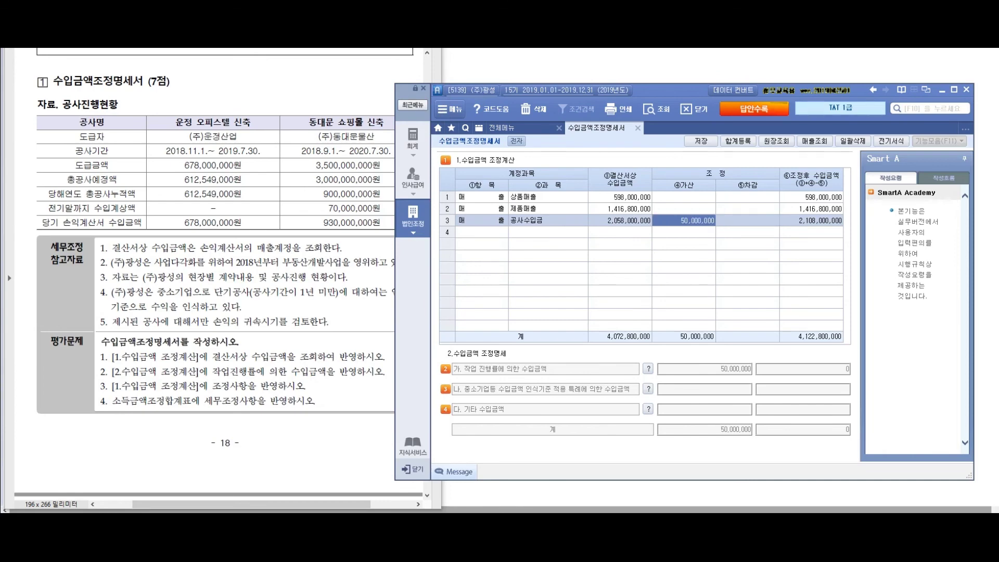
key("alt+Tab")
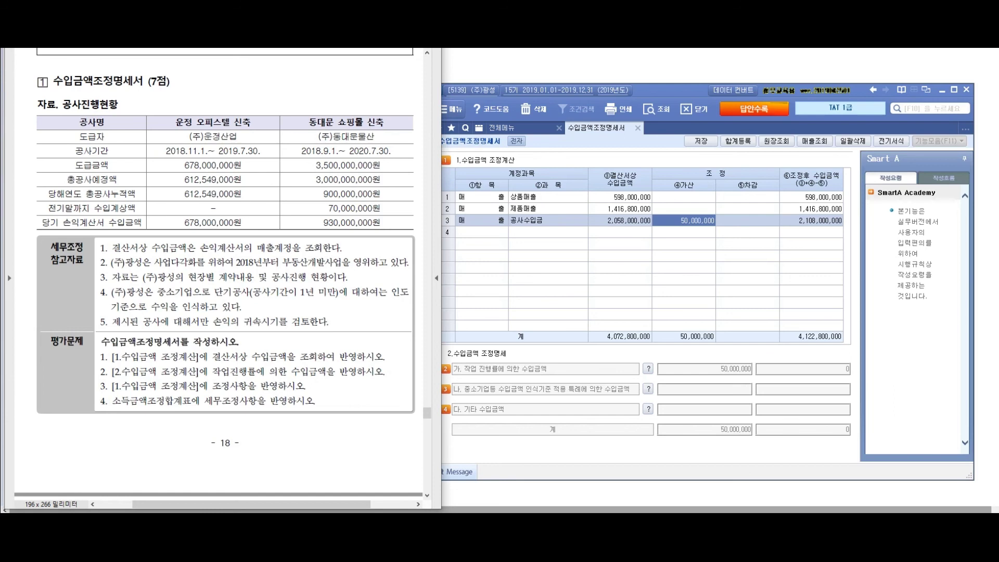
key("alt+Tab")
left_click(738, 141)
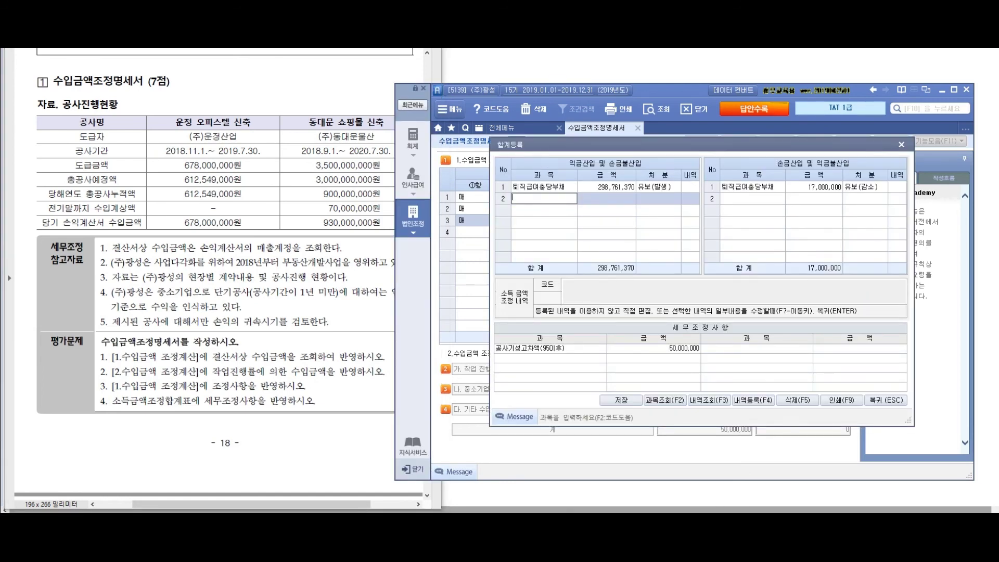
type("공사기성고차액")
key("Return")
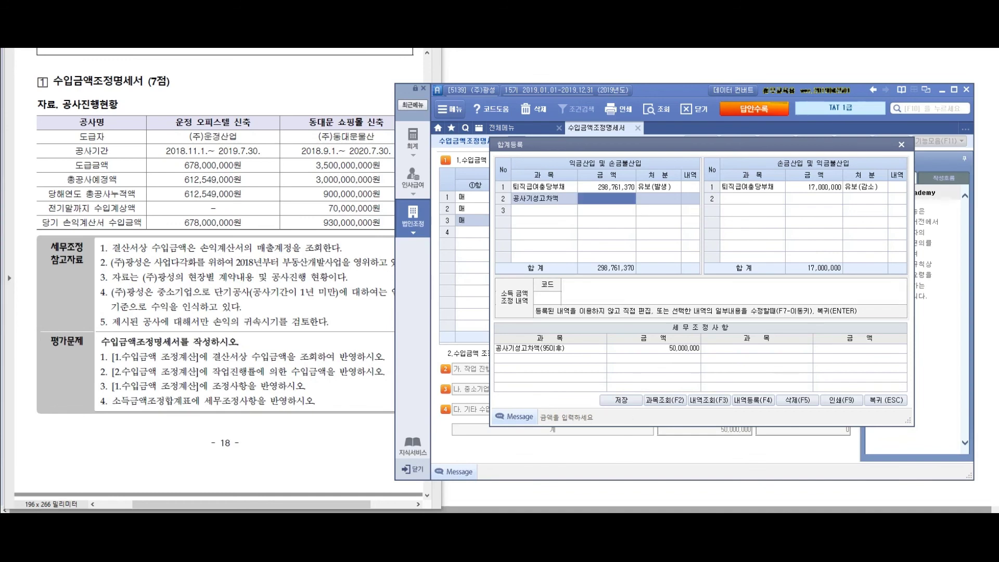
type("50000000")
key("Return")
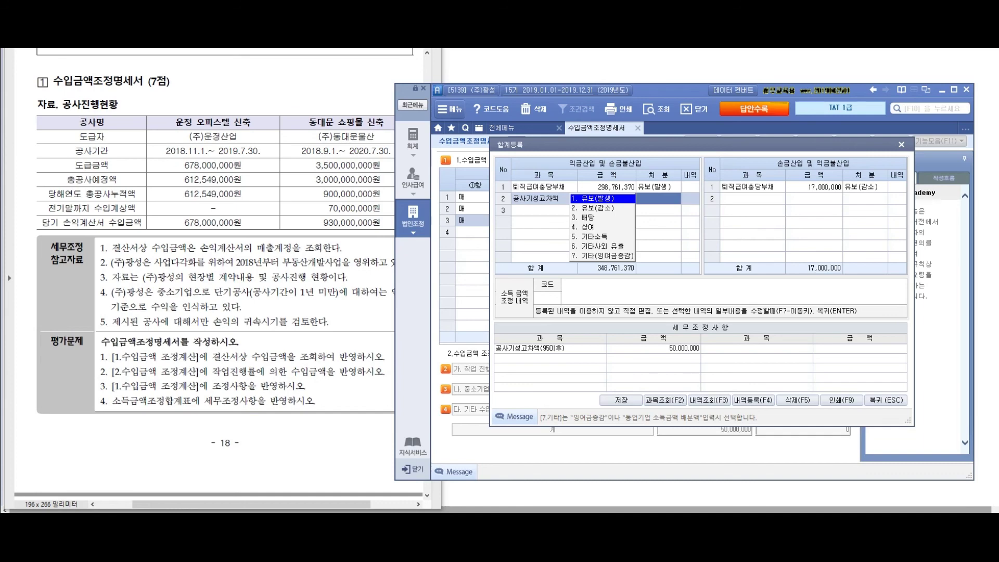
key("Return")
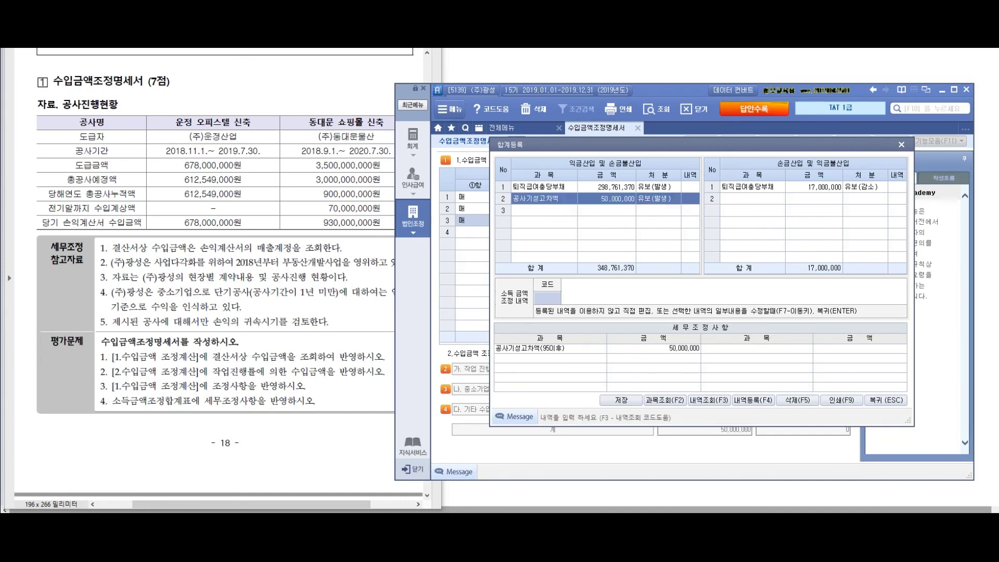
key("Return")
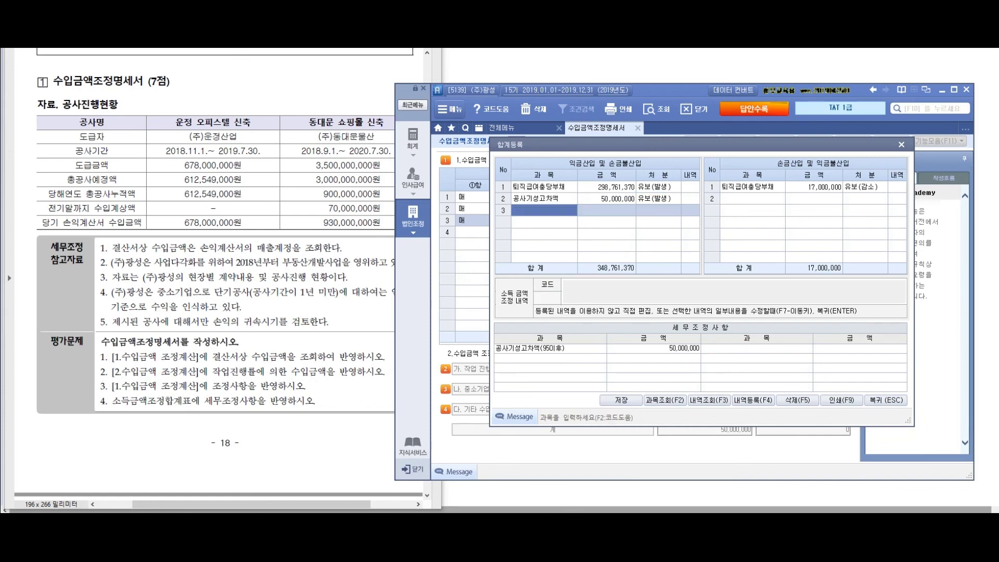
Step: Save the 합계등록 entries and return to the 수입금액조정명세서 form
left_click(606, 199)
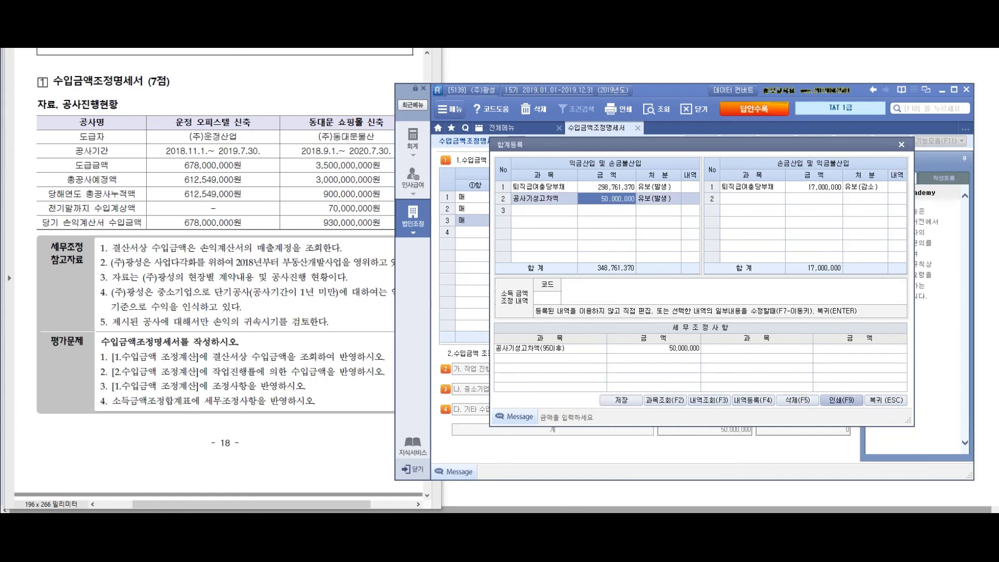
left_click(622, 400)
key("Return")
left_click(886, 400)
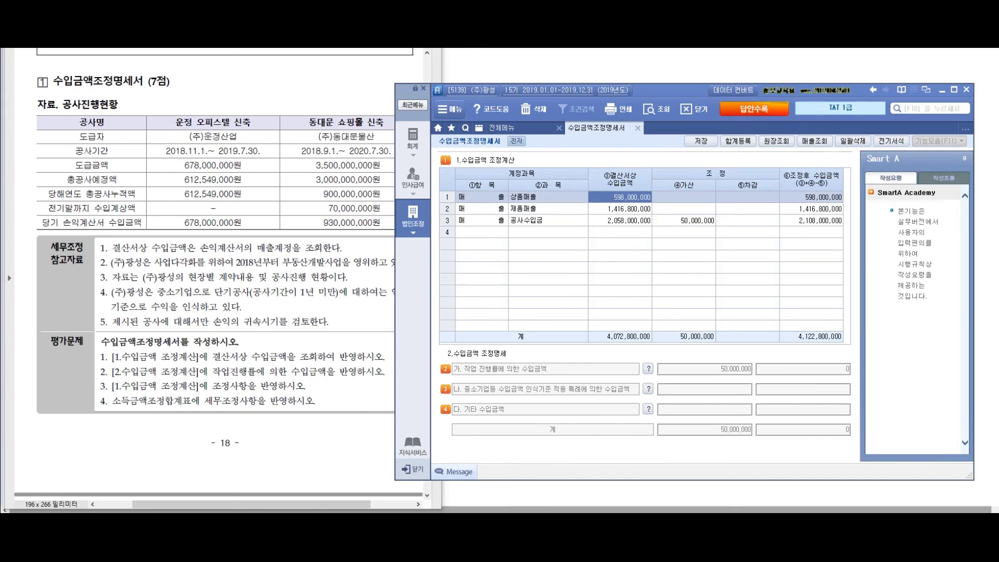
Step: Review the progress-based income details, the 공사수입금 addition and the registered 공사기성고차액 adjustment, and return to the problem document
left_click(648, 369)
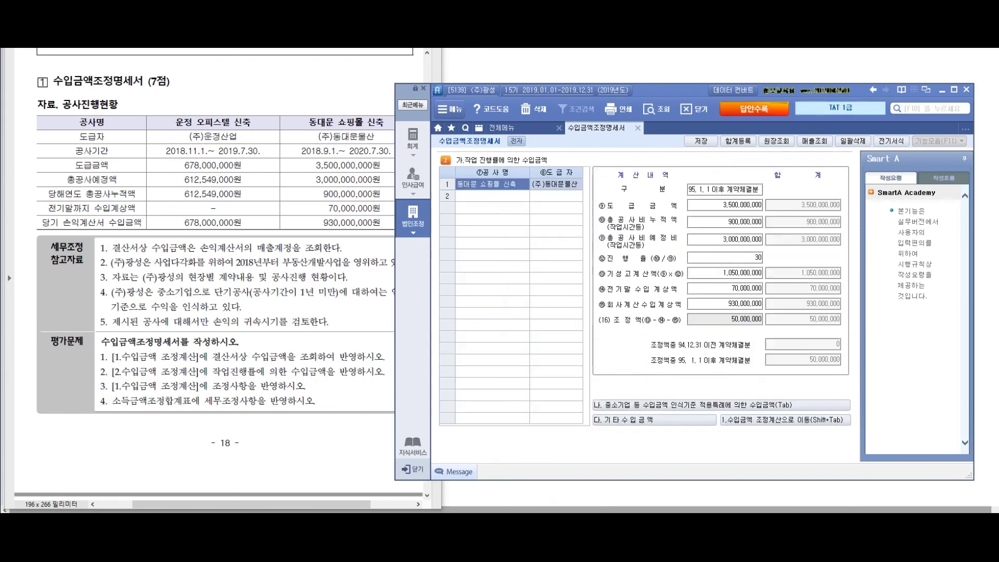
left_click(786, 419)
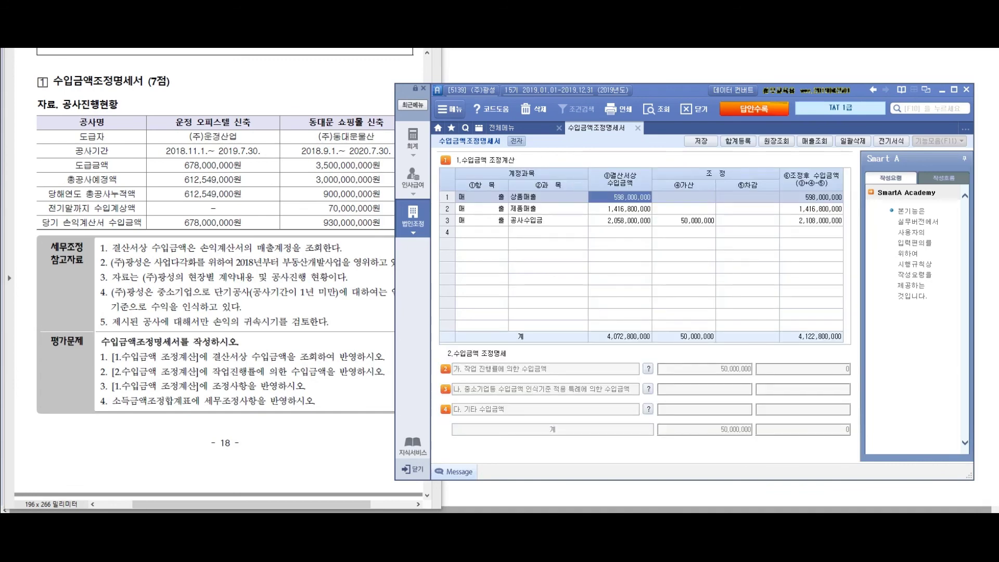
left_click(683, 220)
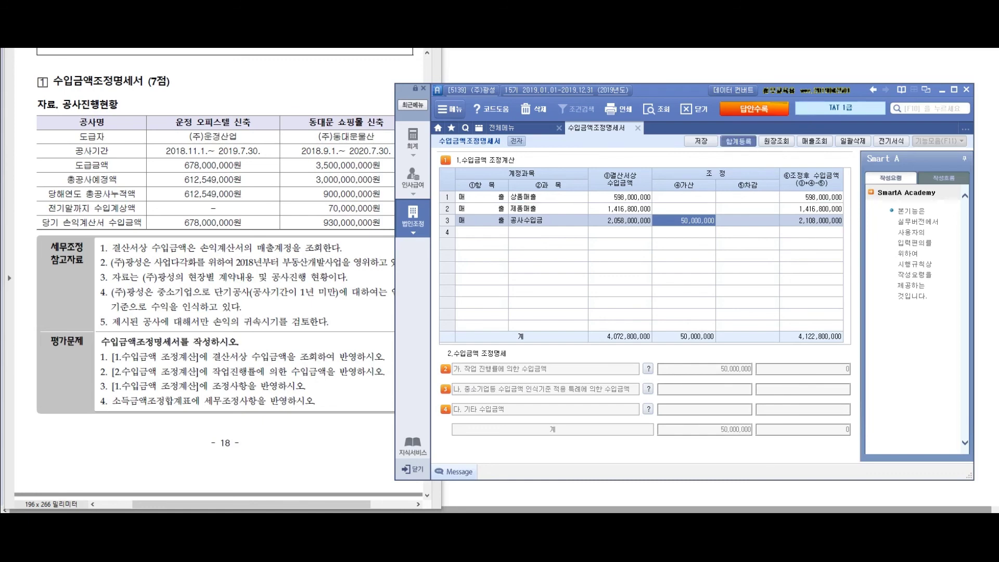
left_click(738, 141)
left_click(544, 198)
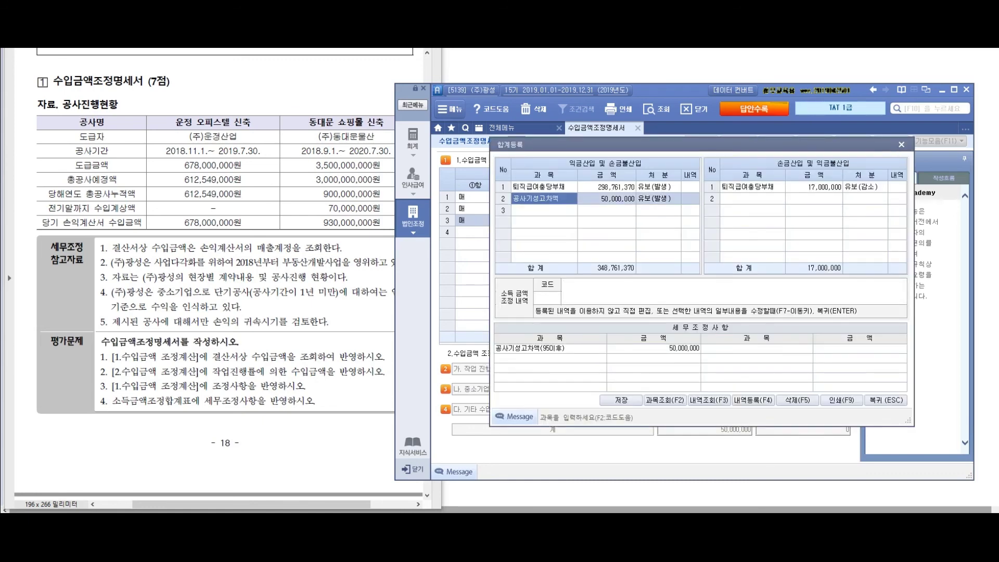
left_click(886, 399)
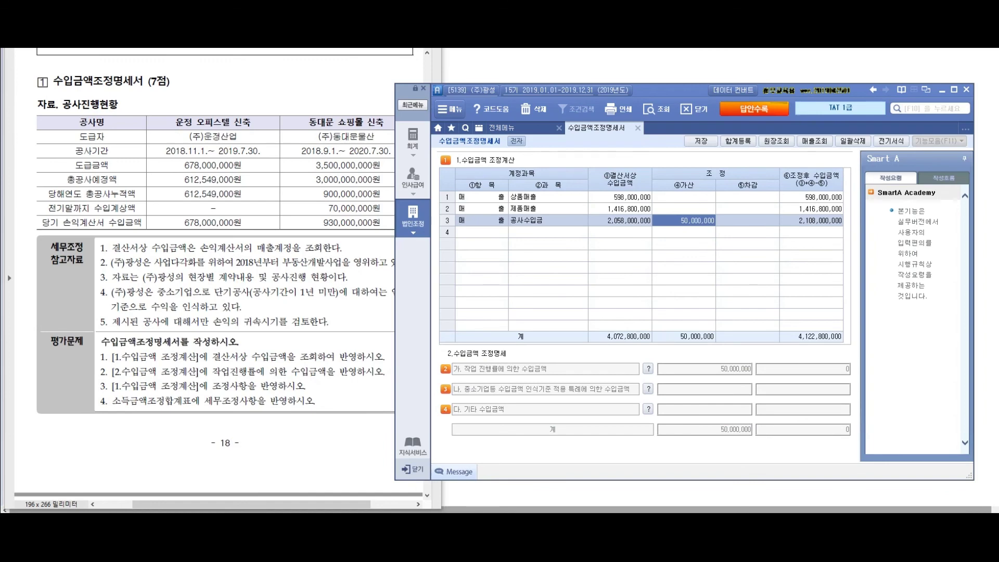
key("alt+Tab")
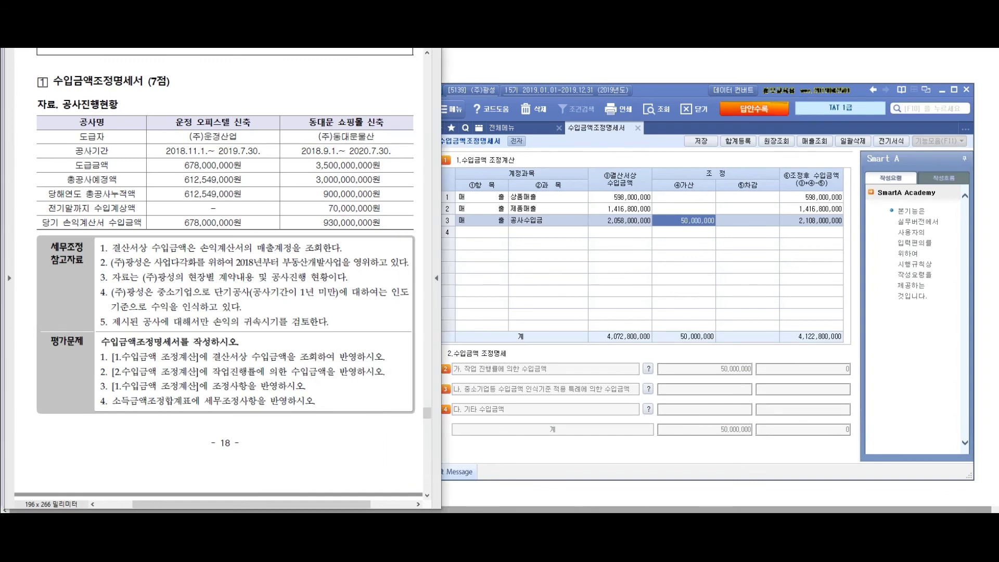